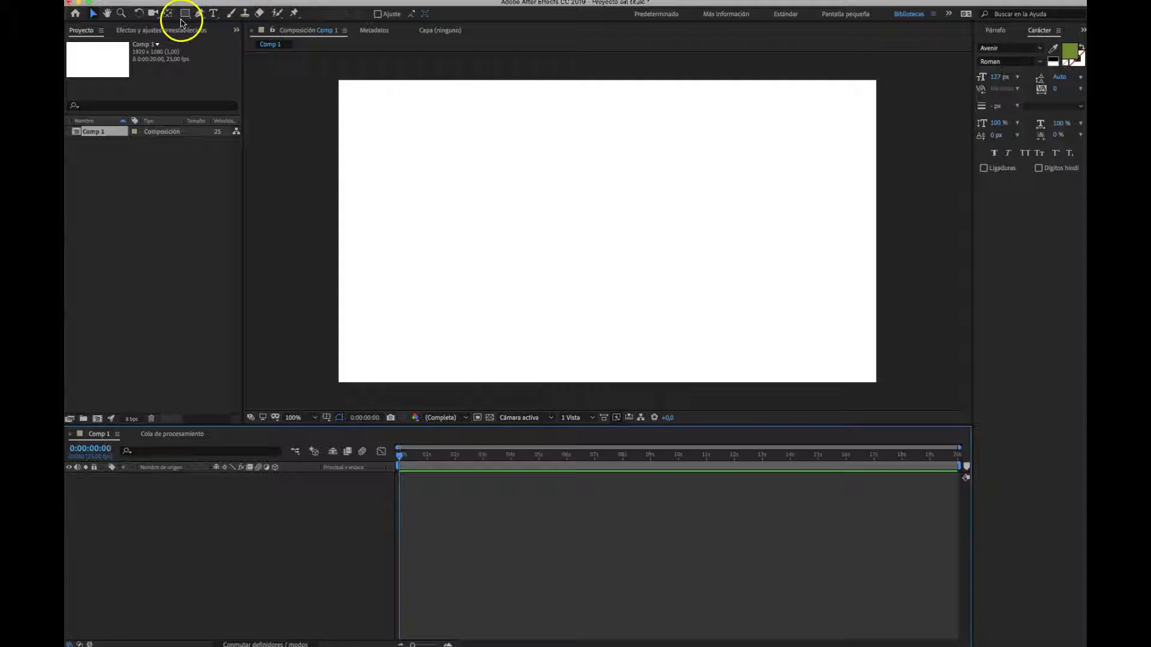
Draw an open four-point S-shaped curve across the composition with the Pen tool, using a red stroke and no fill
{"action": "left_click", "coordinate": [197, 14]}
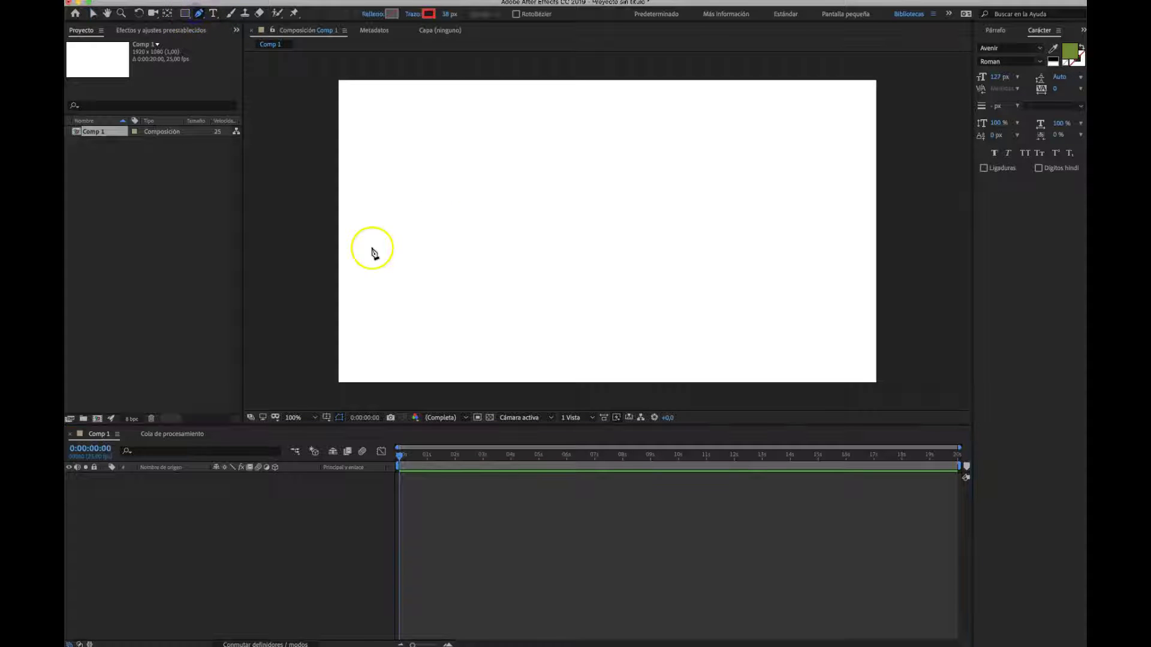
{"action": "left_click", "coordinate": [400, 300]}
{"action": "left_click_drag", "start_coordinate": [457, 214], "coordinate": [515, 204]}
{"action": "mouse_move", "coordinate": [682, 267]}
{"action": "left_mouse_down"}
{"action": "mouse_move", "coordinate": [734, 267]}
{"action": "mouse_move", "coordinate": [790, 236]}
{"action": "left_mouse_up"}
{"action": "left_click", "coordinate": [792, 178]}
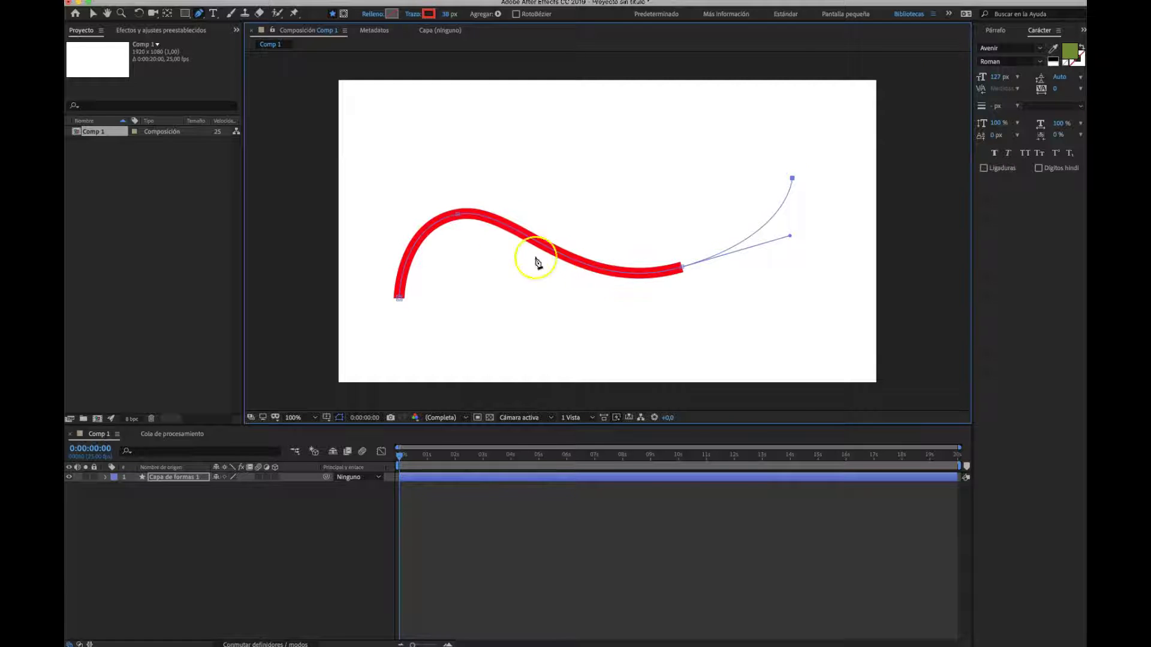
{"action": "left_click", "coordinate": [393, 13]}
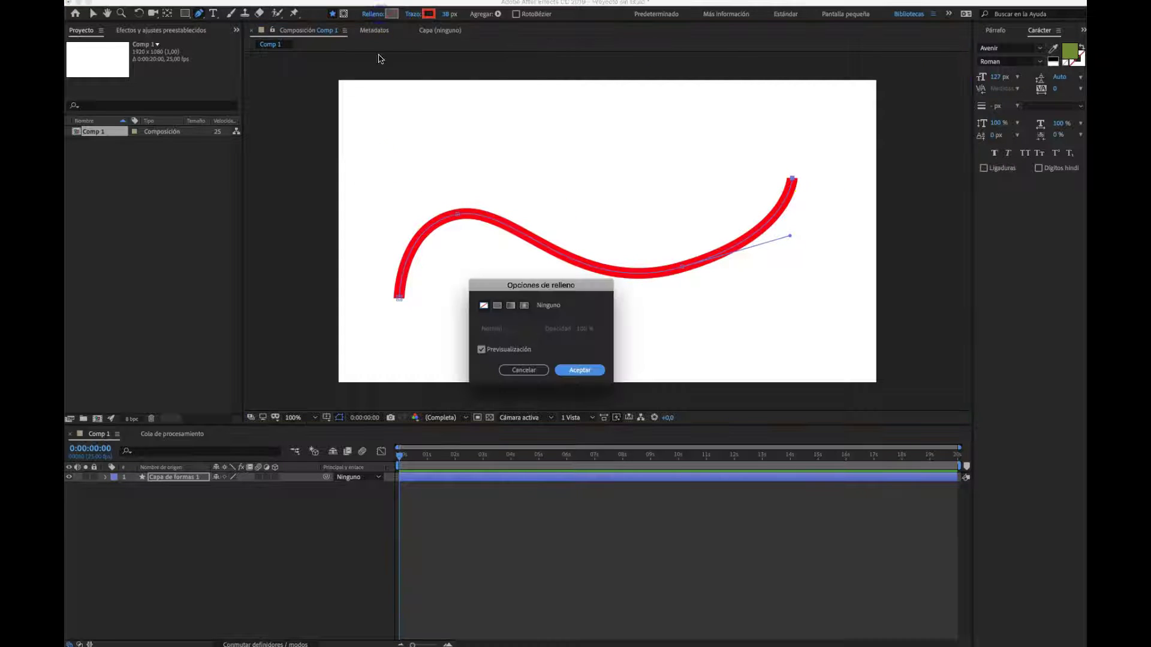
{"action": "left_click", "coordinate": [580, 370]}
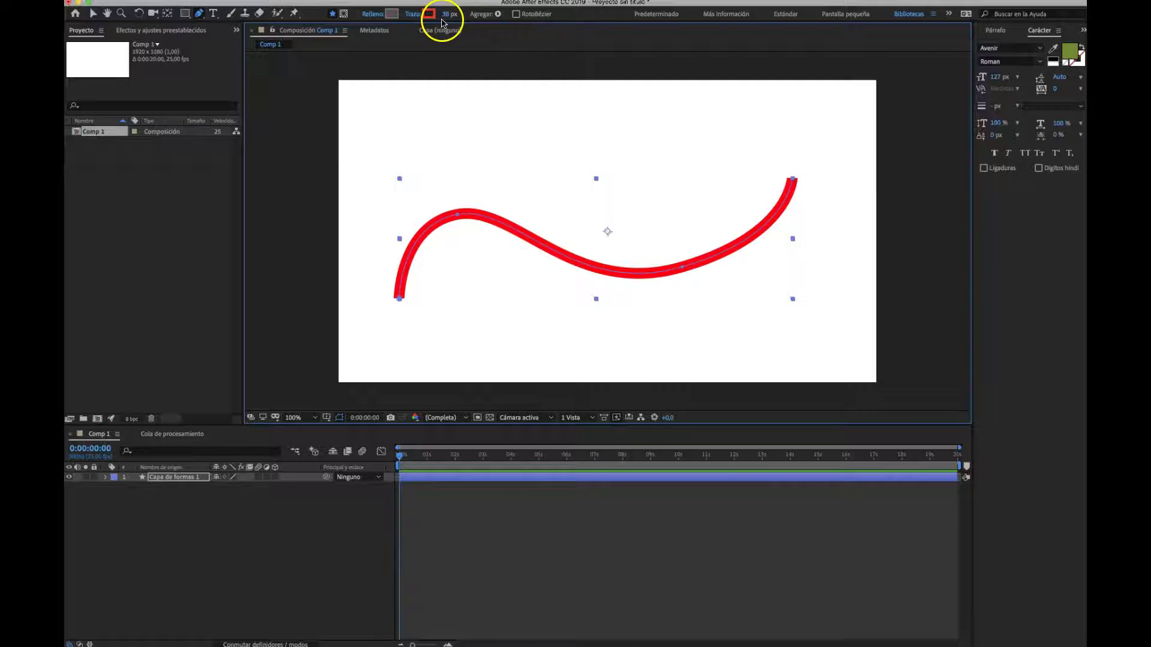
Add Trim Paths (Recortar trazados) to the curve's shape layer and expand its properties
{"action": "left_click", "coordinate": [106, 477]}
{"action": "left_click", "coordinate": [114, 497]}
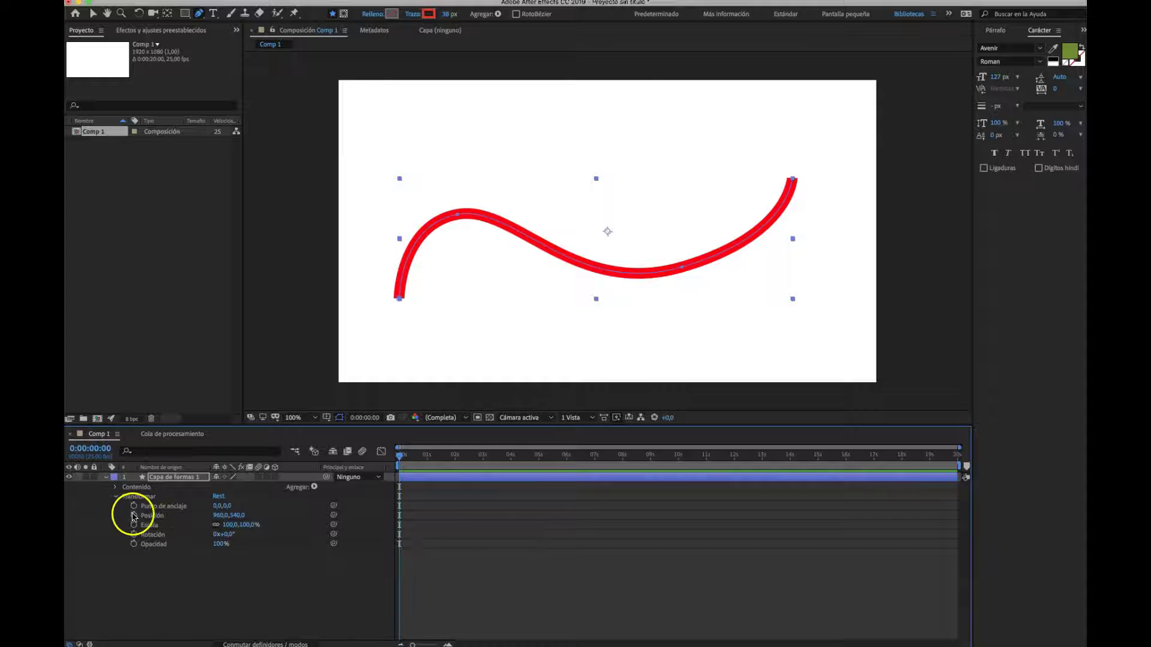
{"action": "left_click", "coordinate": [115, 498]}
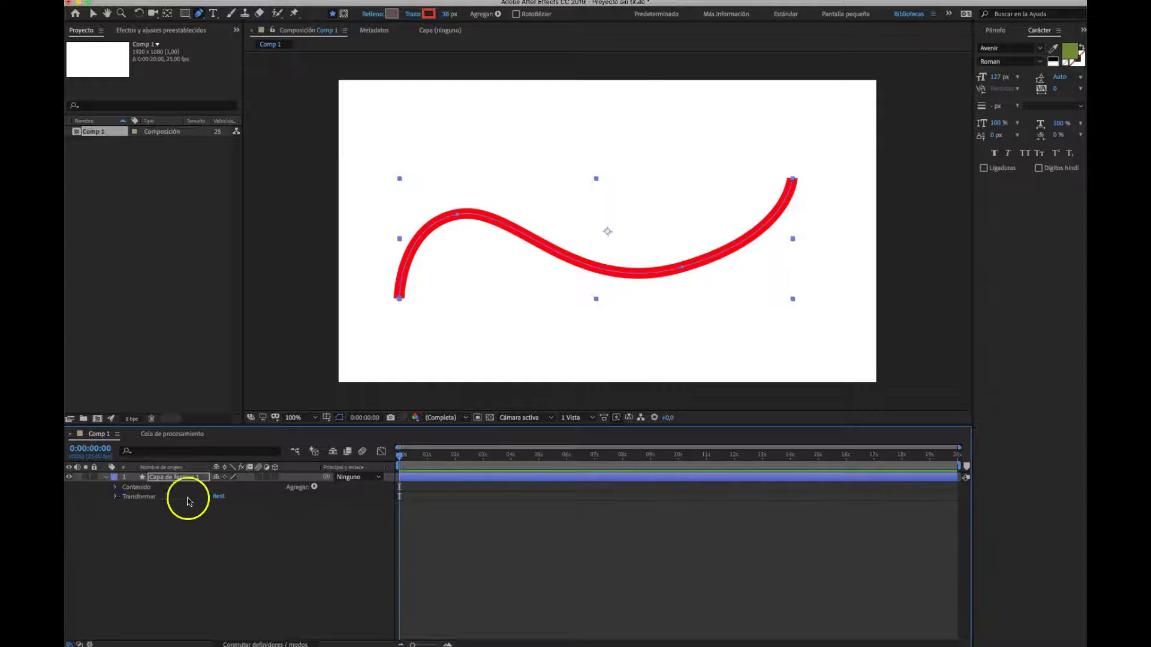
{"action": "left_click", "coordinate": [314, 488]}
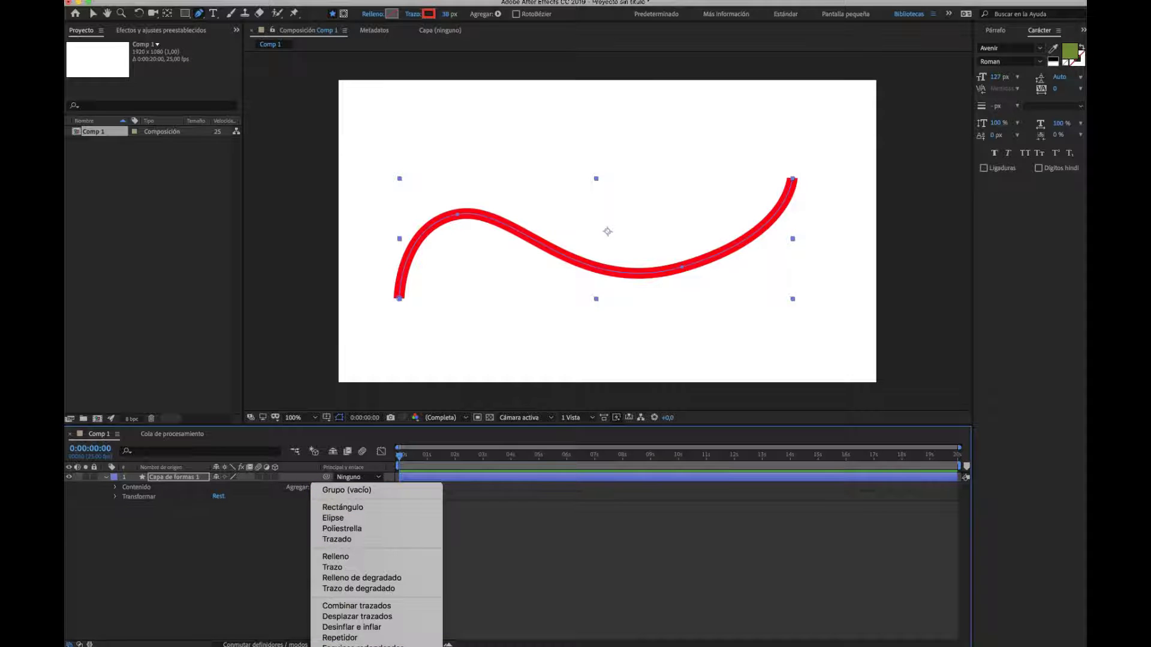
{"action": "left_click", "coordinate": [360, 617]}
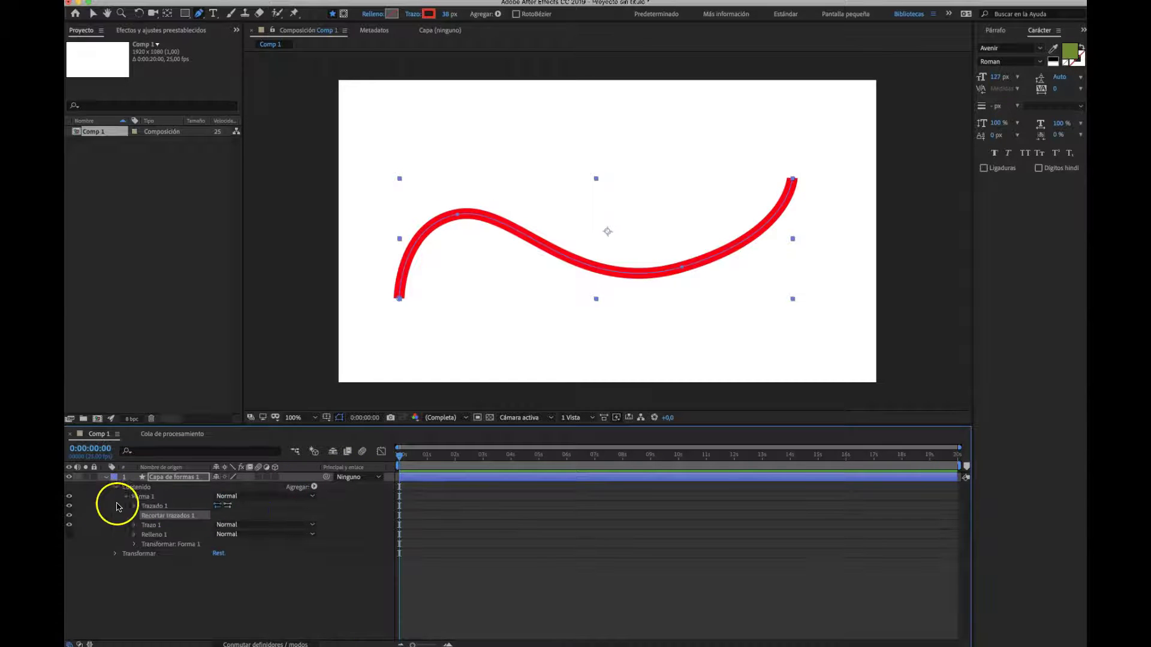
{"action": "left_click", "coordinate": [134, 516]}
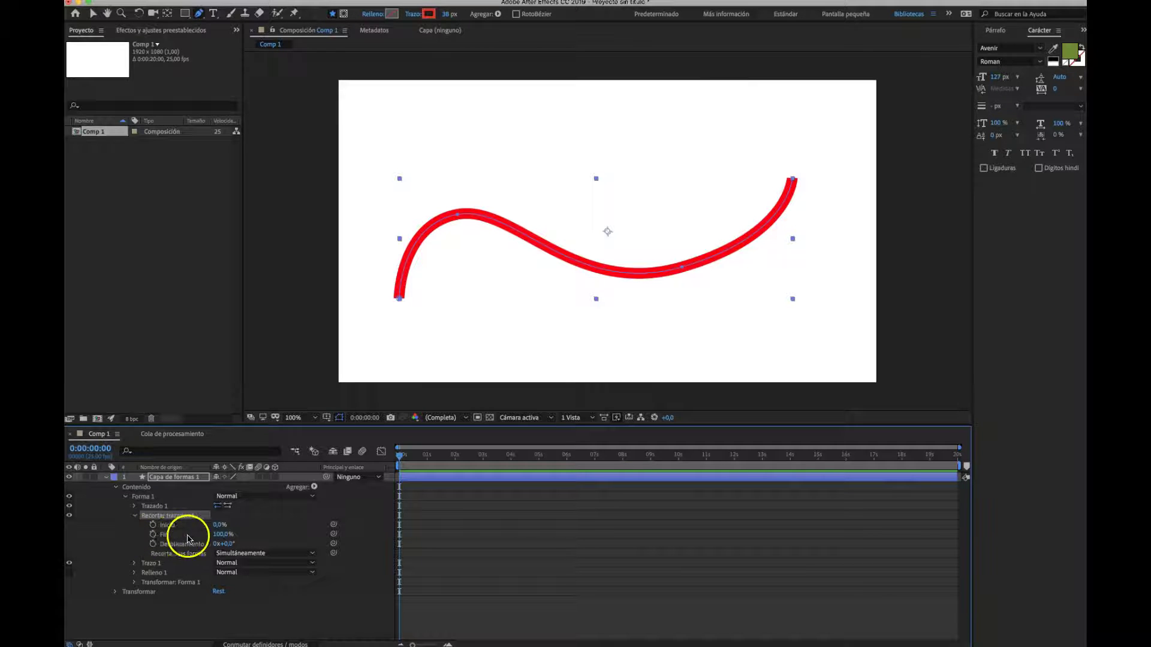
Keyframe the trim path's End (Fin) at 0% at 0:00:00:00 and 100% at 0:00:01:24
{"action": "left_click", "coordinate": [153, 534]}
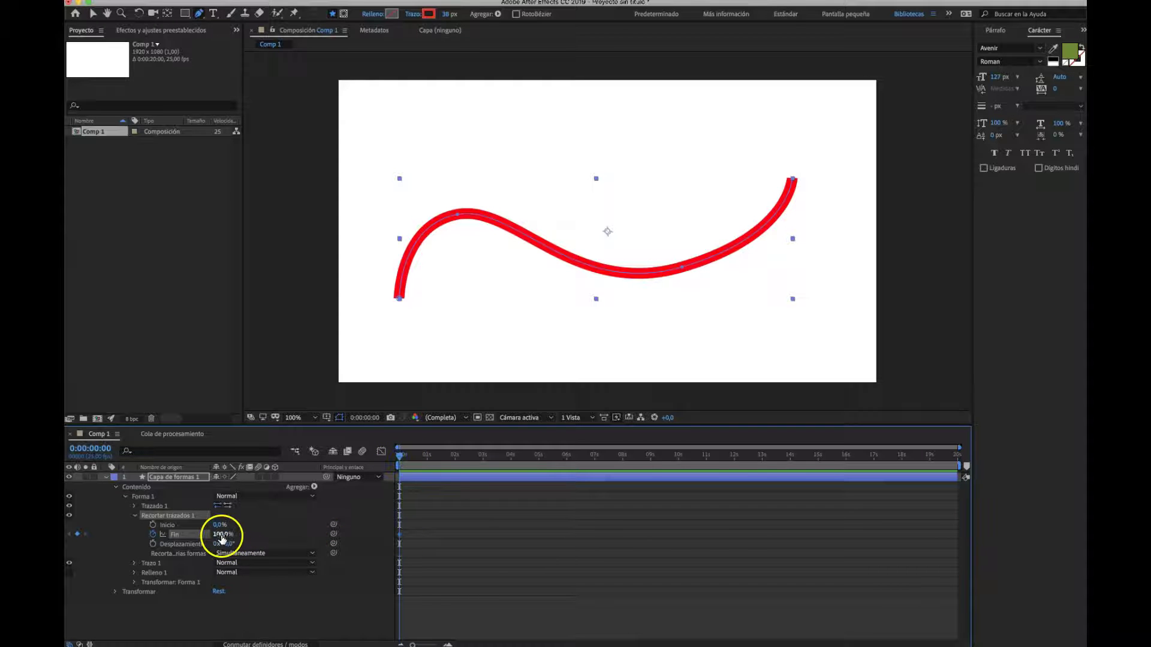
{"action": "left_click_drag", "start_coordinate": [220, 535], "coordinate": [180, 545]}
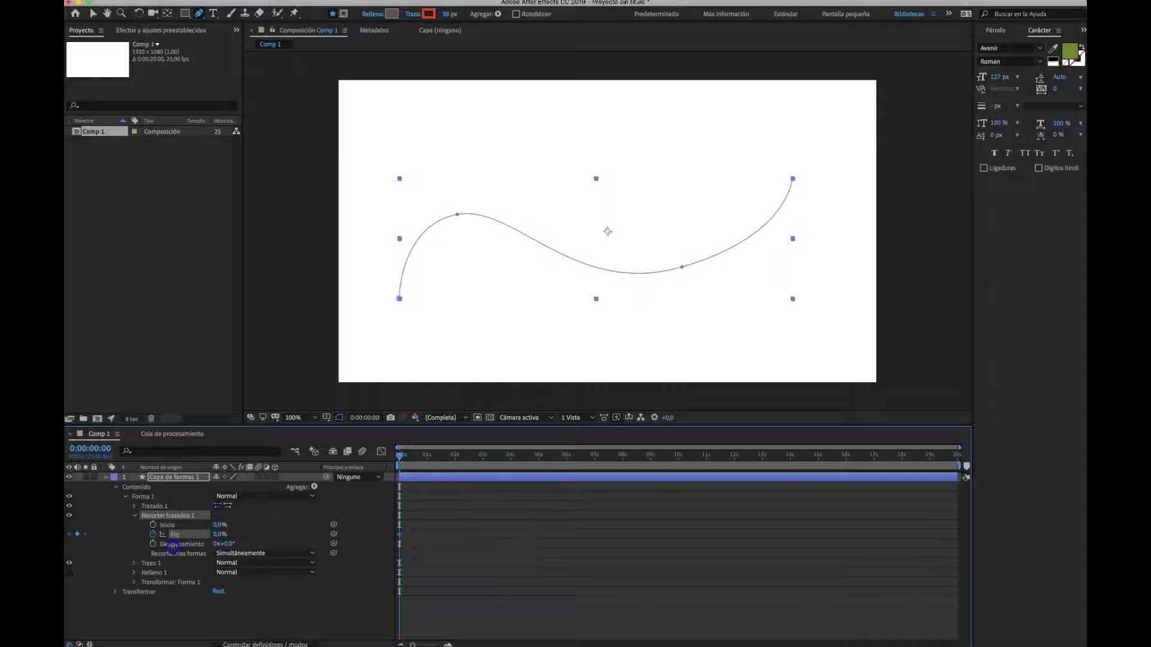
{"action": "left_click_drag", "start_coordinate": [400, 456], "coordinate": [455, 462]}
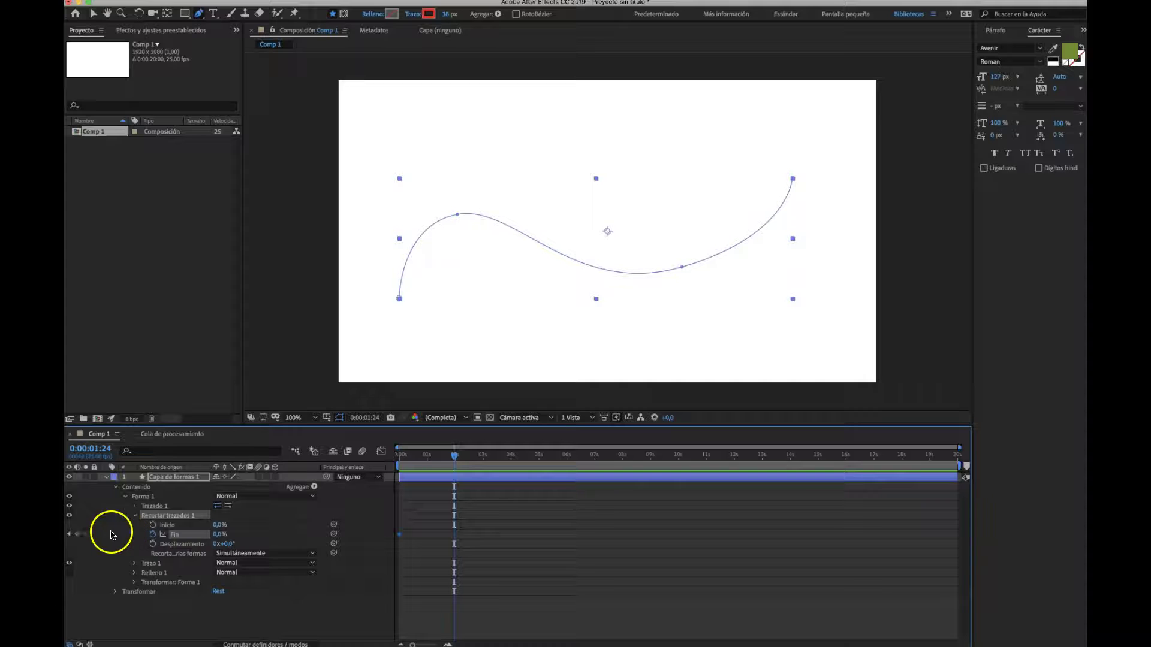
{"action": "left_click", "coordinate": [77, 534]}
{"action": "left_click_drag", "start_coordinate": [219, 539], "coordinate": [282, 537]}
Play back the line-drawing animation from the start of the composition
{"action": "left_click_drag", "start_coordinate": [454, 459], "coordinate": [396, 463]}
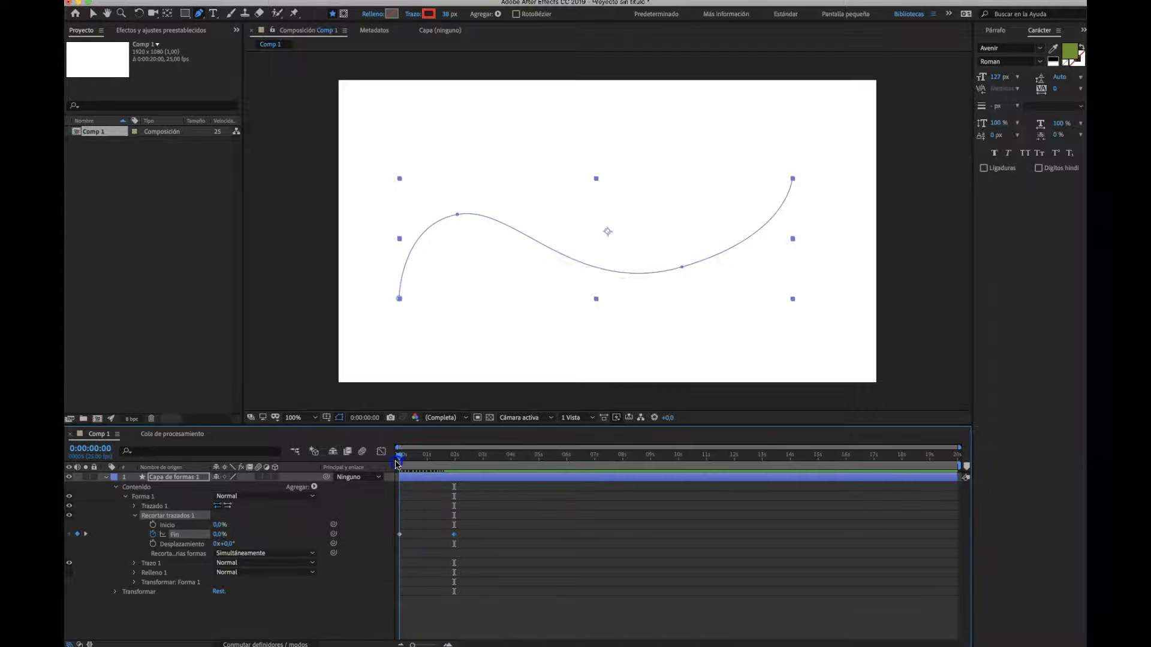
{"action": "key", "text": "space"}
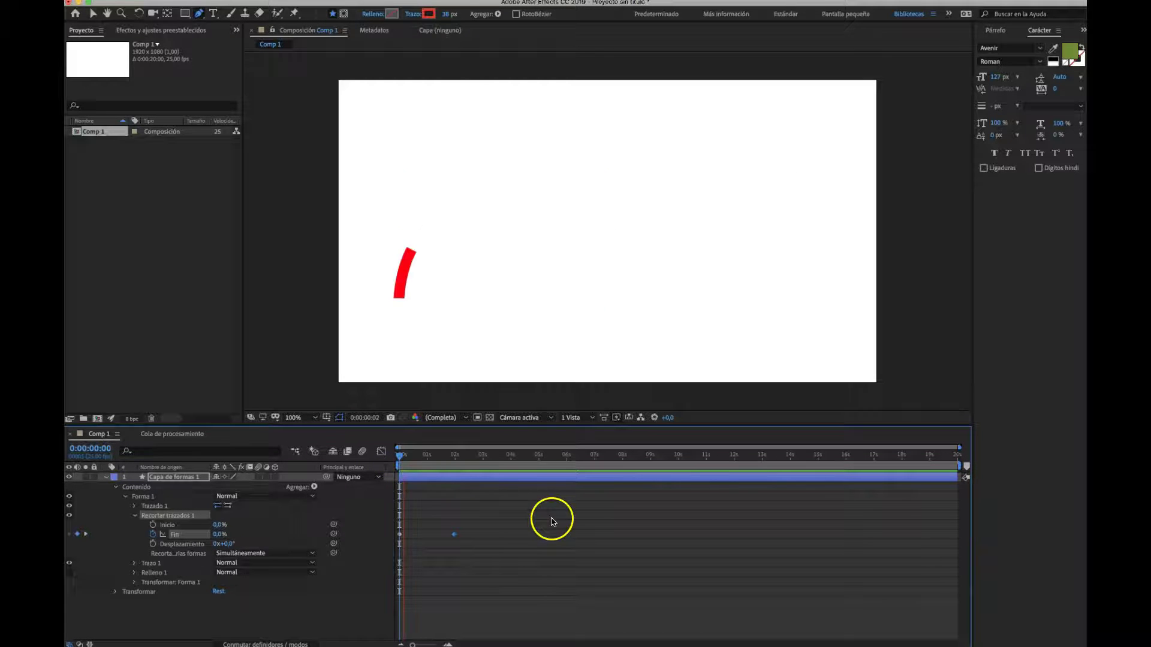
{"action": "key", "text": "space"}
{"action": "mouse_move", "coordinate": [462, 463]}
{"action": "left_mouse_down"}
{"action": "mouse_move", "coordinate": [400, 463]}
{"action": "mouse_move", "coordinate": [470, 469]}
{"action": "mouse_move", "coordinate": [444, 506]}
{"action": "mouse_move", "coordinate": [400, 534]}
{"action": "left_mouse_up"}
Apply Easy Ease (Aceleración suave) to both End keyframes of the trim path
{"action": "left_click", "coordinate": [454, 534]}
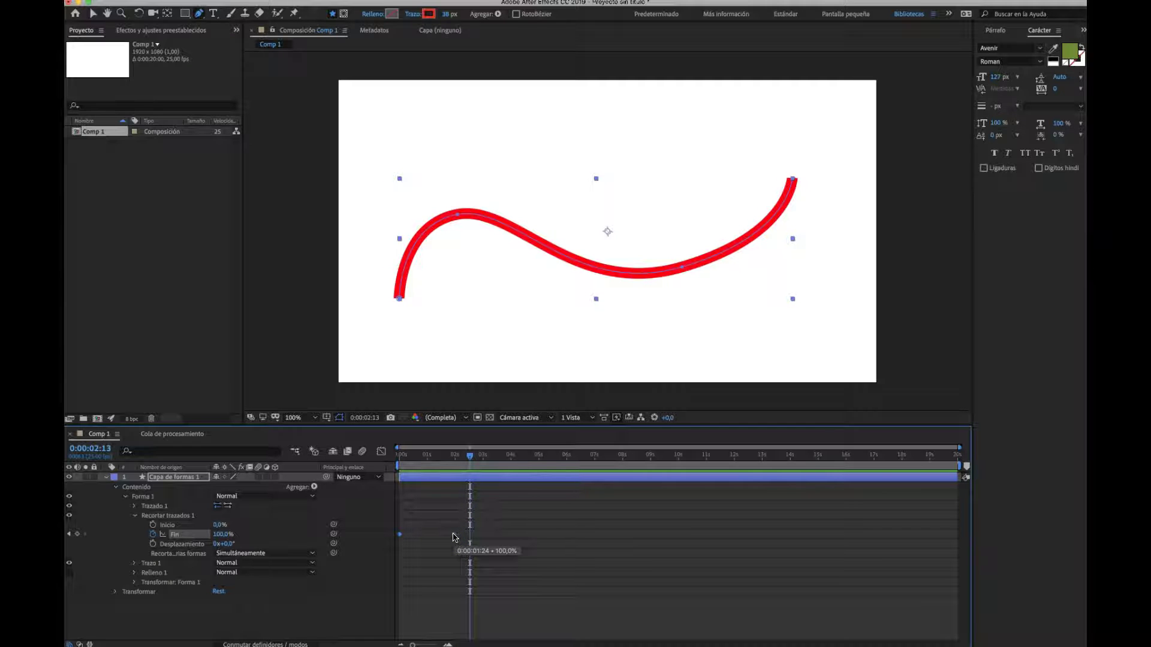
{"action": "left_click", "coordinate": [400, 535]}
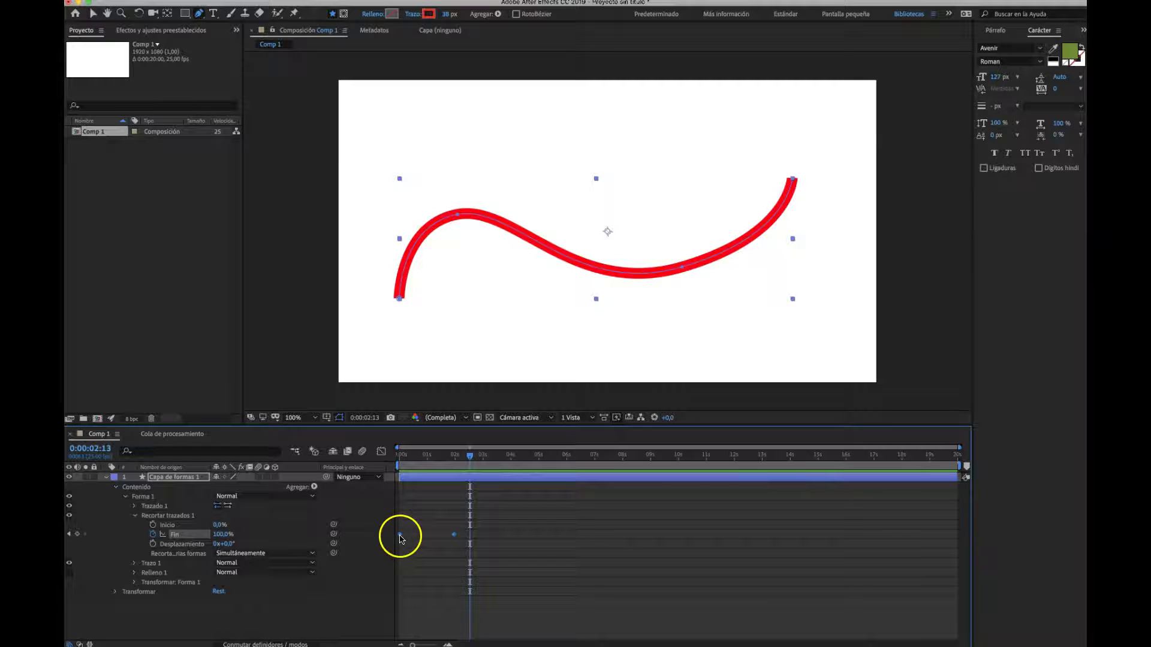
{"action": "left_click", "coordinate": [453, 534]}
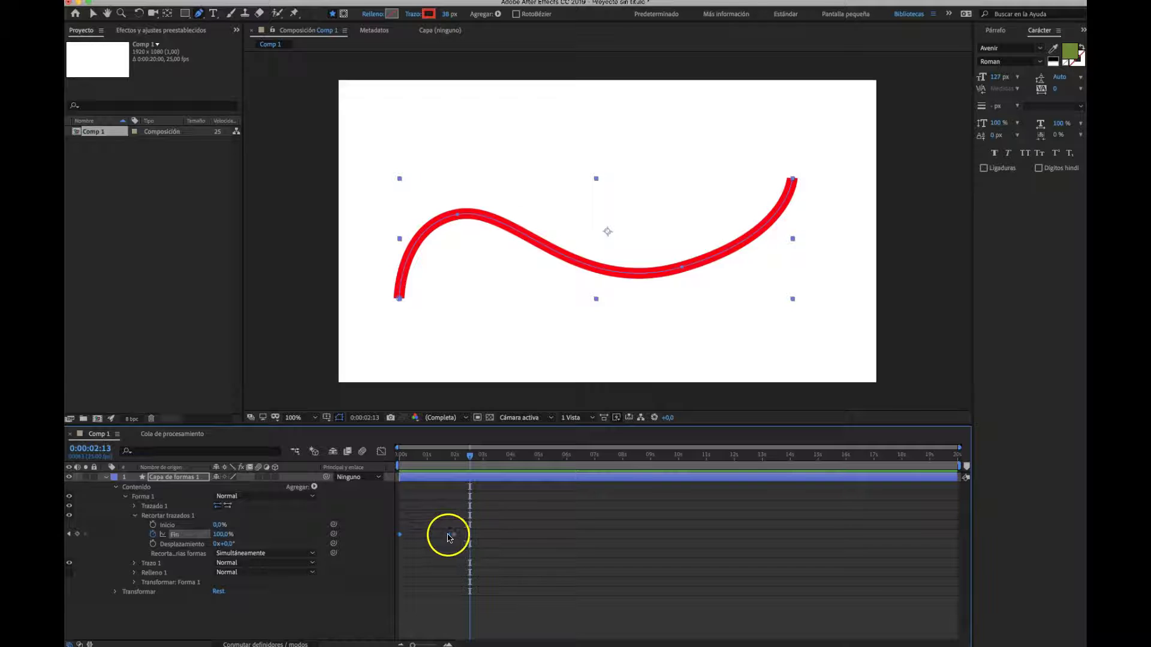
{"action": "left_click", "coordinate": [401, 536]}
{"action": "left_click", "coordinate": [454, 535]}
{"action": "right_click", "coordinate": [454, 534]}
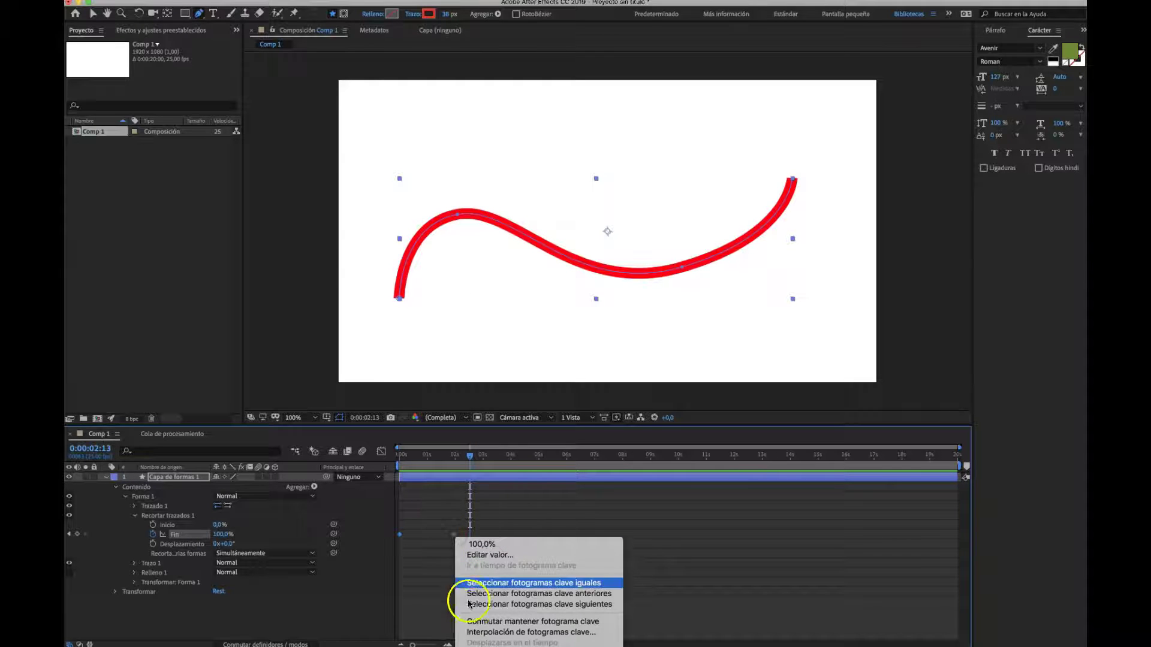
{"action": "mouse_move", "coordinate": [527, 646]}
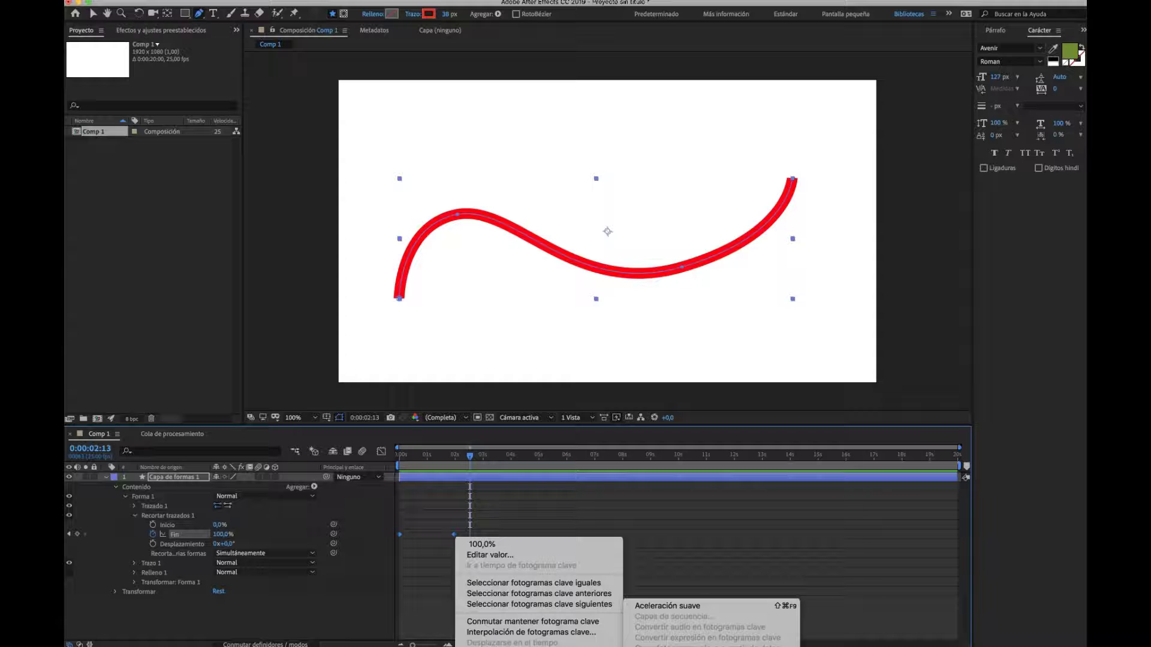
{"action": "left_click", "coordinate": [668, 606]}
Preview the eased line animation from 0:00:00:00
{"action": "left_click_drag", "start_coordinate": [467, 454], "coordinate": [395, 469]}
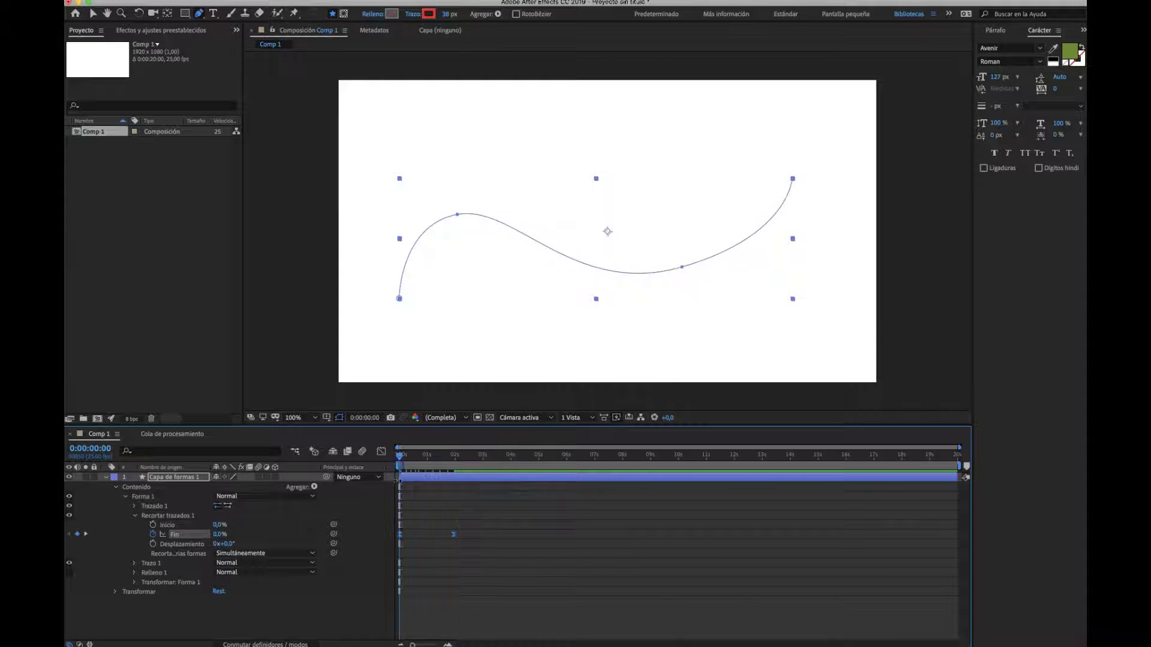
{"action": "key", "text": "space"}
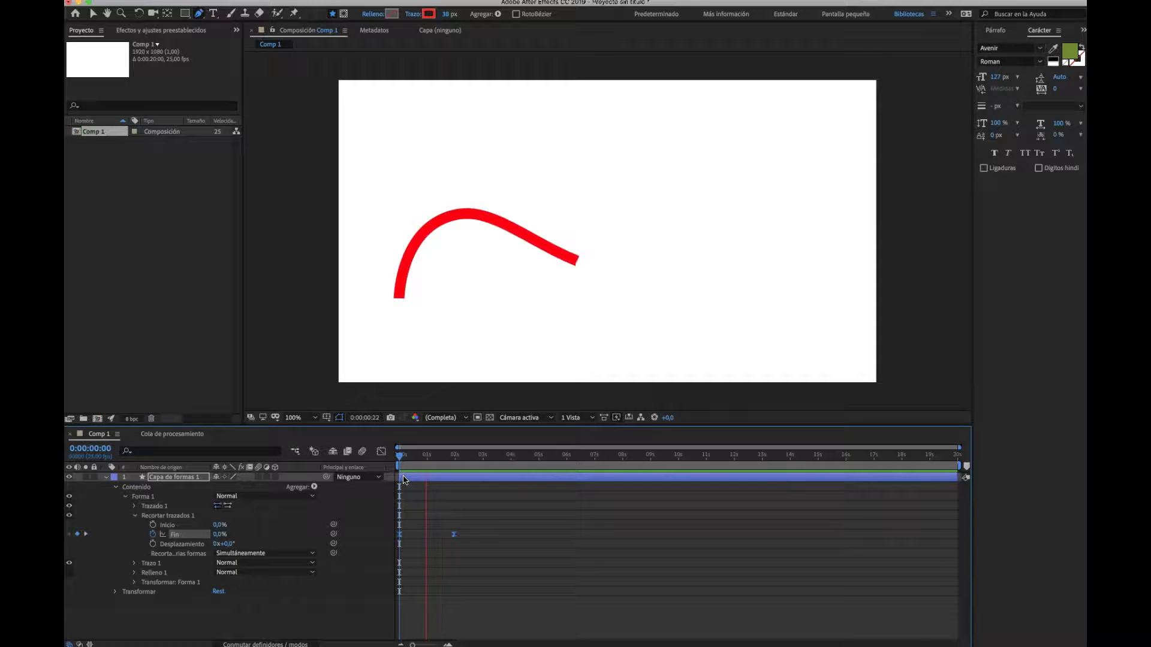
{"action": "left_click", "coordinate": [411, 487]}
Reshape the speed curve of both End keyframes in the graph editor into a narrow central peak by lengthening the ease handles
{"action": "left_click", "coordinate": [452, 535]}
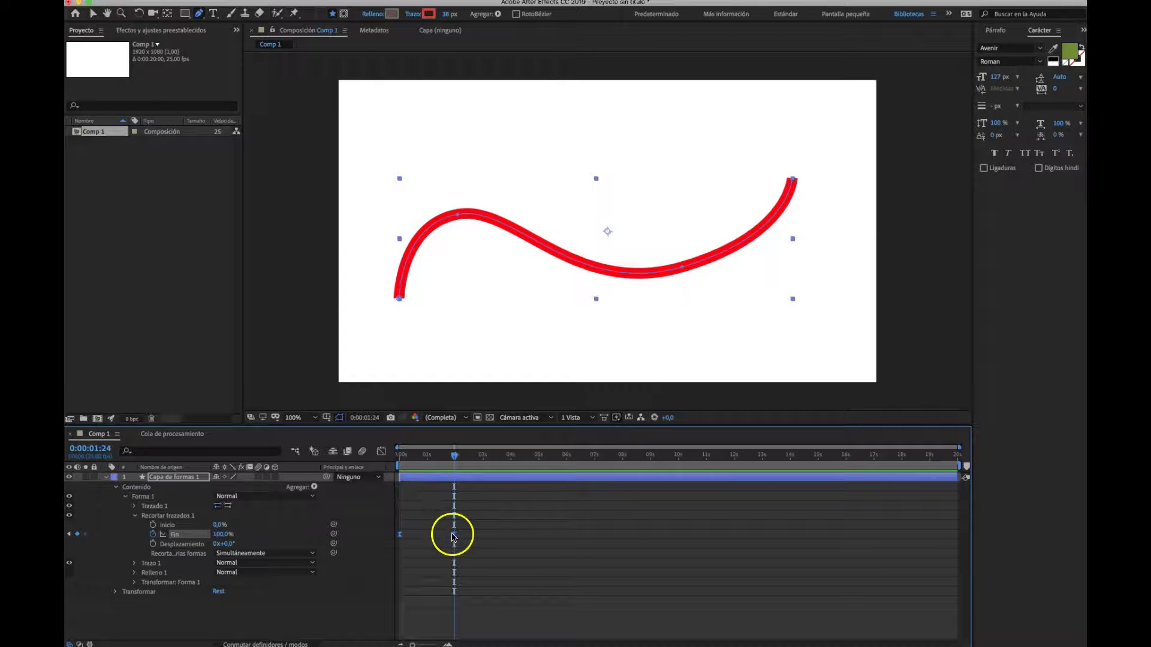
{"action": "left_click", "coordinate": [399, 534]}
{"action": "left_click", "coordinate": [455, 536]}
{"action": "left_click", "coordinate": [380, 451]}
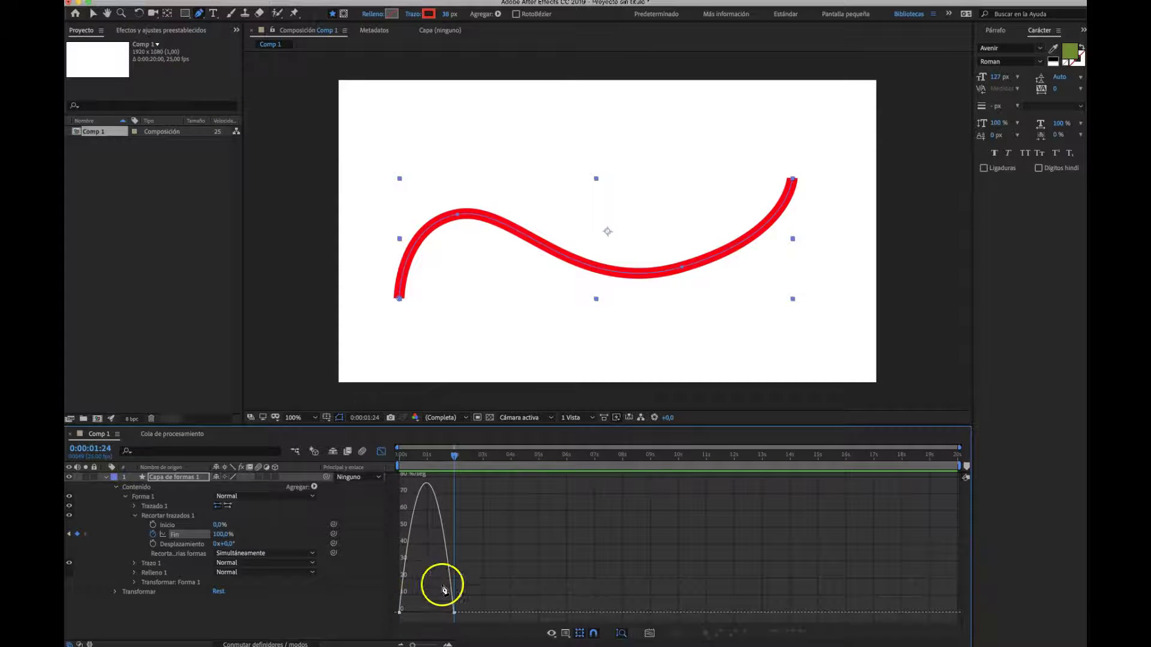
{"action": "left_click", "coordinate": [95, 13]}
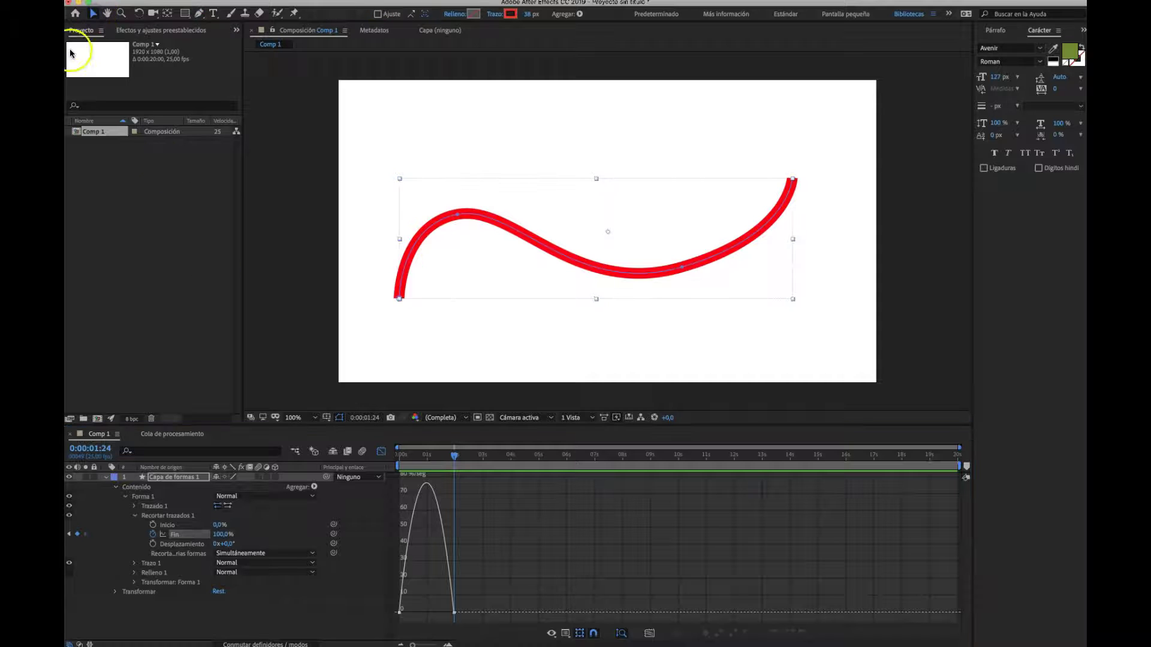
{"action": "left_click", "coordinate": [399, 612]}
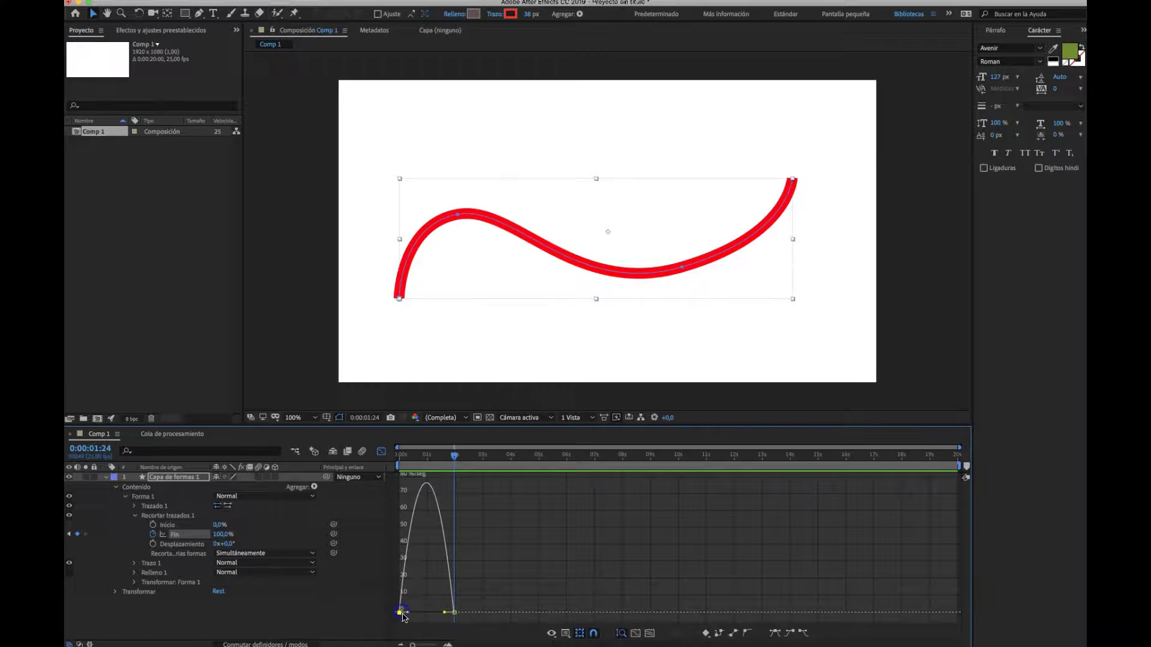
{"action": "mouse_move", "coordinate": [412, 614]}
{"action": "left_mouse_down"}
{"action": "mouse_move", "coordinate": [439, 615]}
{"action": "mouse_move", "coordinate": [420, 613]}
{"action": "left_mouse_up"}
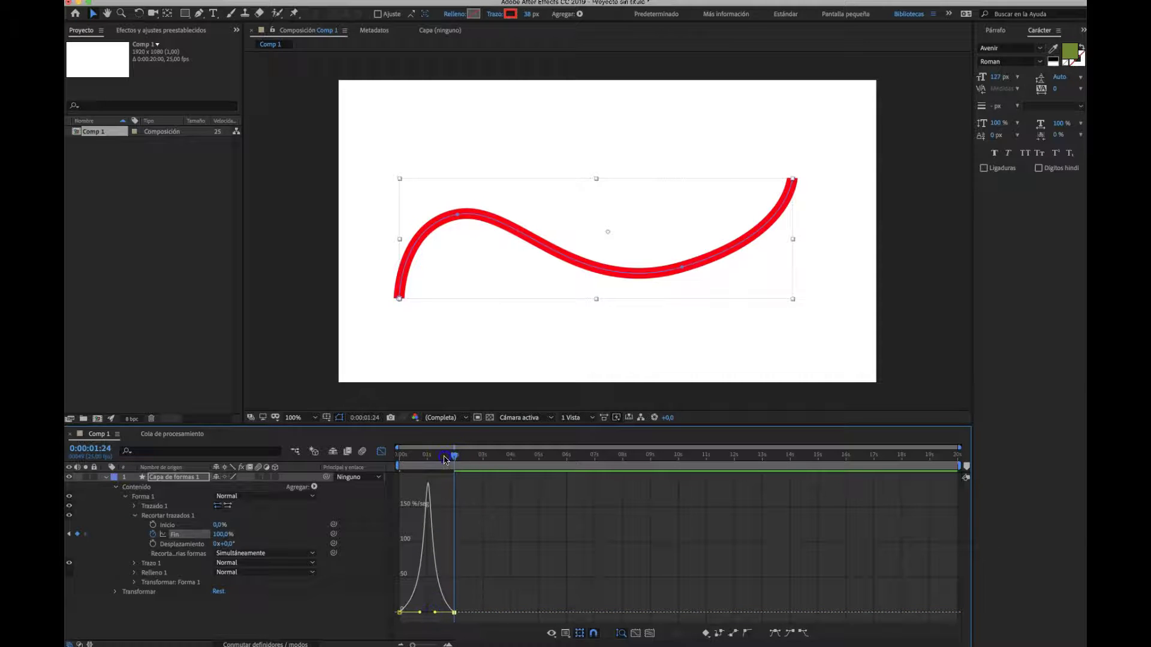
Play the animation with the reshaped speed curve and return the playhead to 0:00:00:00
{"action": "left_click", "coordinate": [394, 461]}
{"action": "key", "text": "space"}
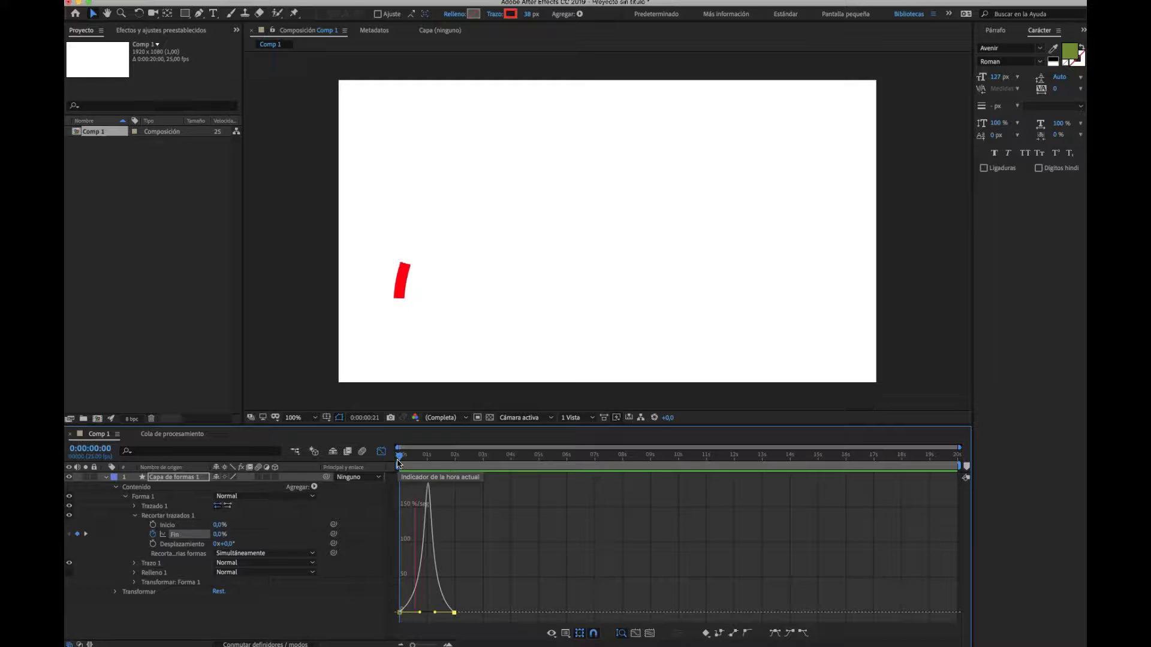
{"action": "key", "text": "space"}
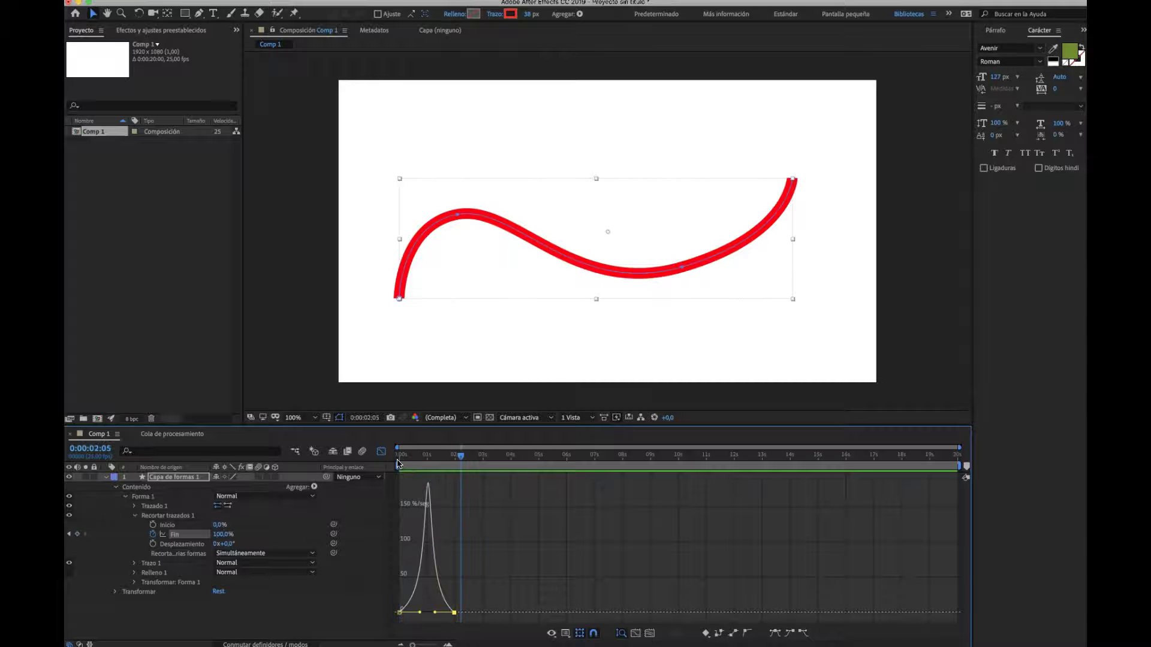
{"action": "left_click_drag", "start_coordinate": [456, 459], "coordinate": [395, 463]}
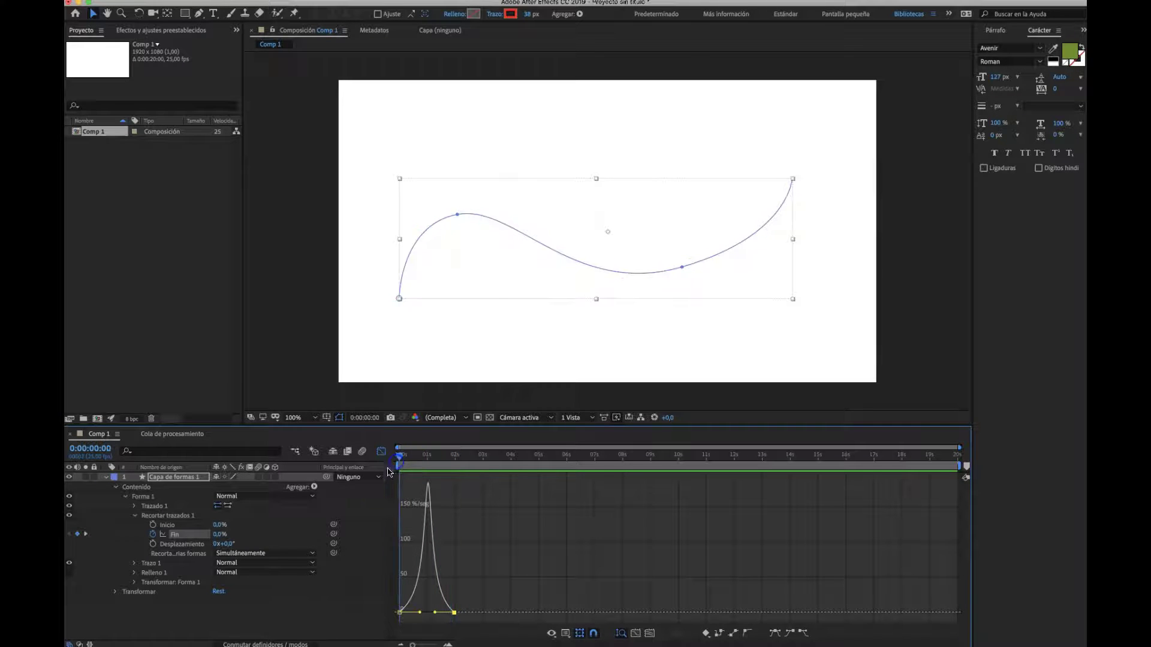
Close the graph editor and scrub through the line's growth up to 0:00:01:15
{"action": "left_click", "coordinate": [382, 454]}
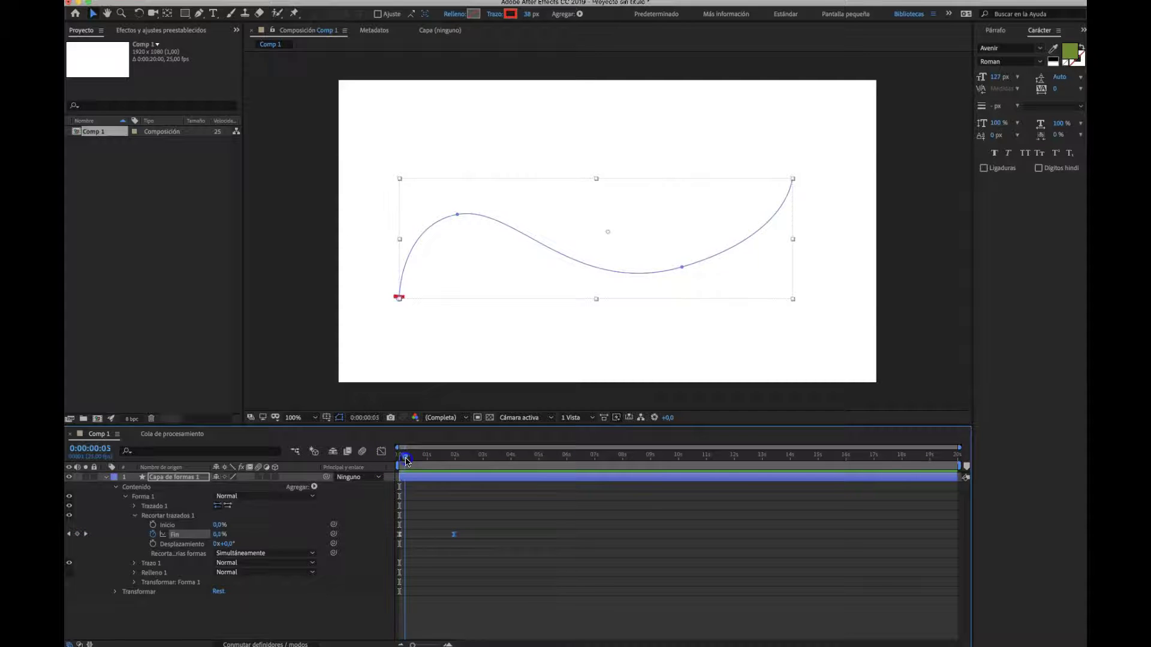
{"action": "key", "text": "space"}
{"action": "left_click_drag", "start_coordinate": [404, 467], "coordinate": [444, 469]}
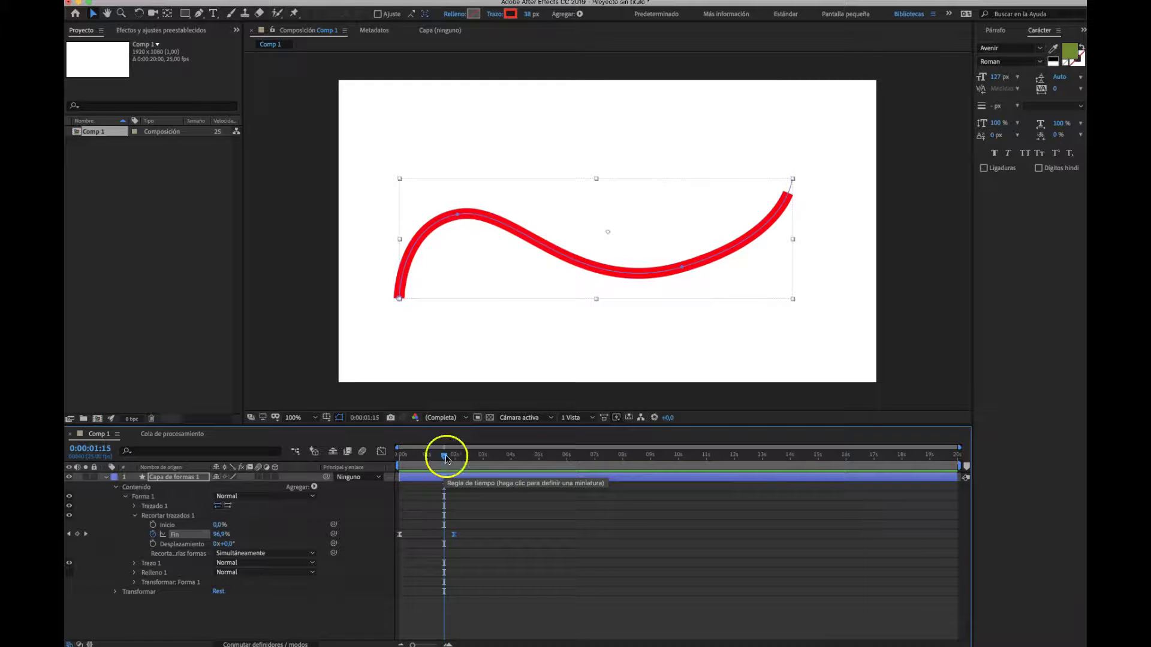
Keyframe the Trim Paths Start (Inicio) at 0% on 0:00:00:17 and at 100% on 0:00:02:06
{"action": "mouse_move", "coordinate": [442, 469]}
{"action": "left_mouse_down"}
{"action": "mouse_move", "coordinate": [396, 471]}
{"action": "mouse_move", "coordinate": [418, 474]}
{"action": "left_mouse_up"}
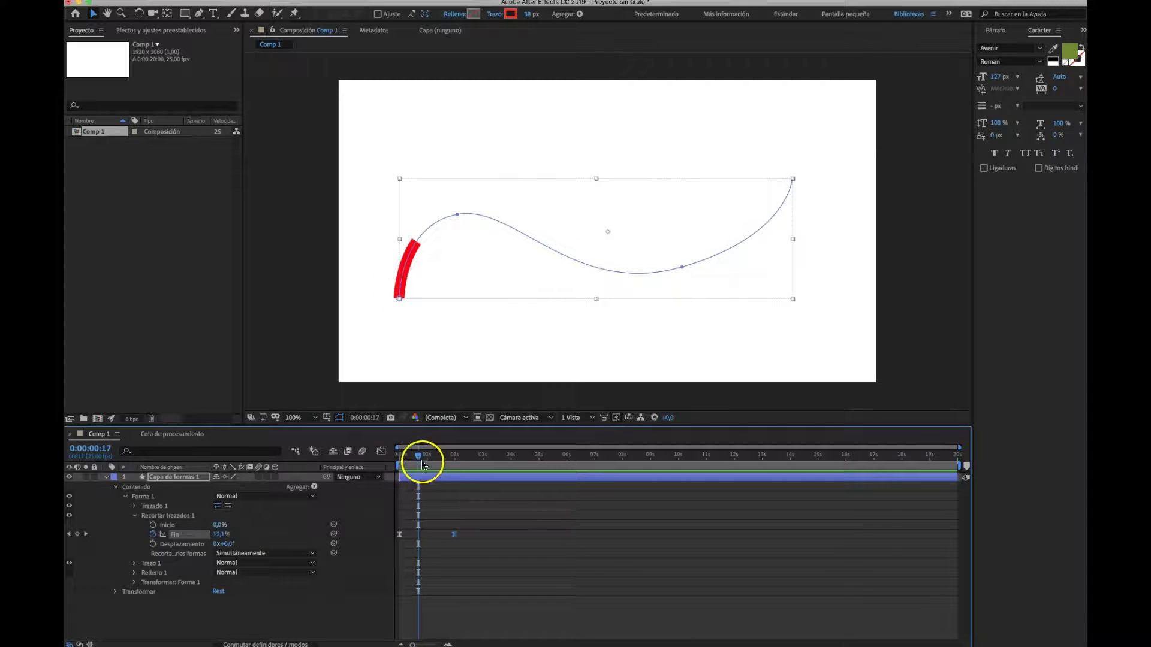
{"action": "left_click", "coordinate": [153, 526]}
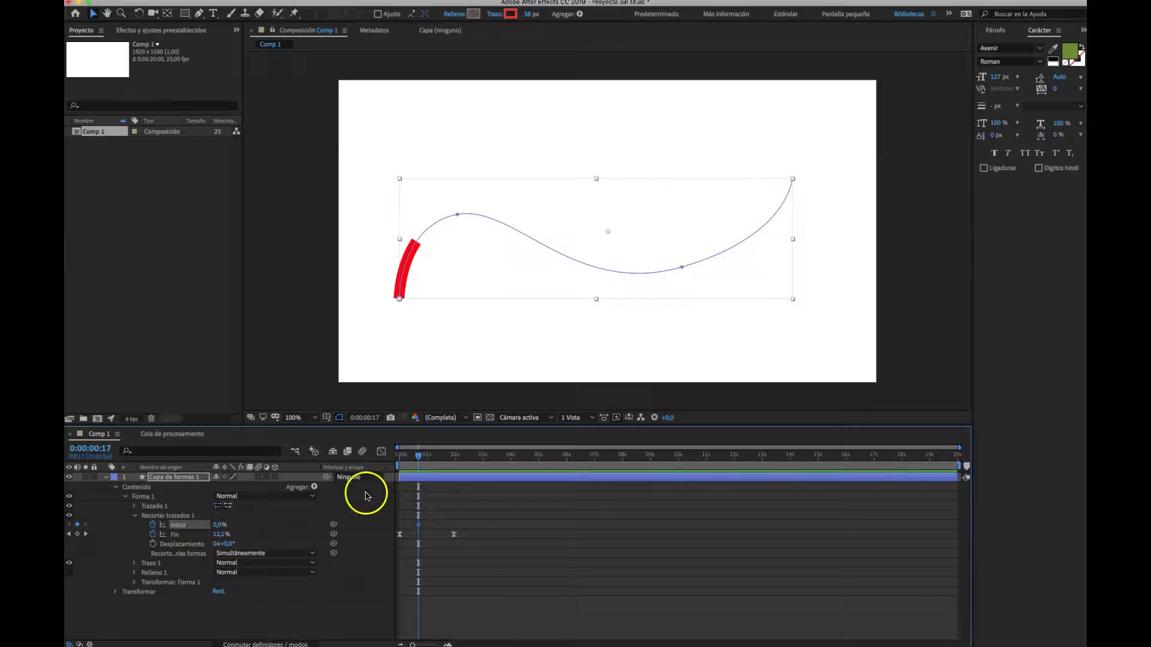
{"action": "left_click_drag", "start_coordinate": [418, 456], "coordinate": [463, 461]}
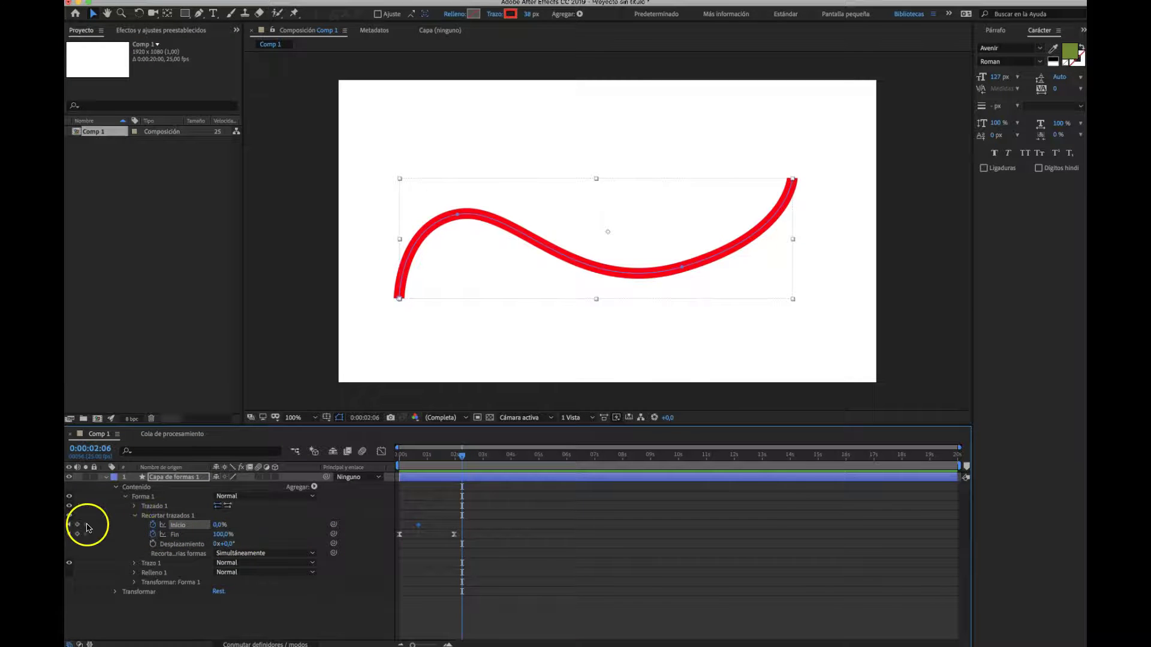
{"action": "left_click", "coordinate": [220, 525]}
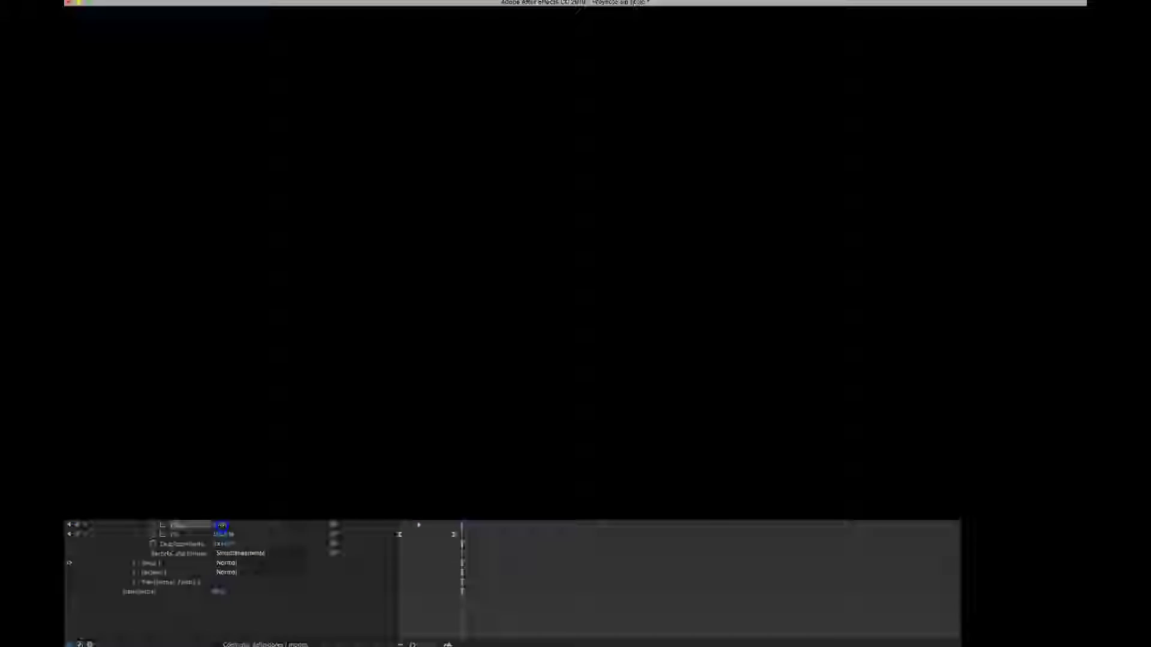
{"action": "left_click_drag", "start_coordinate": [221, 526], "coordinate": [229, 527]}
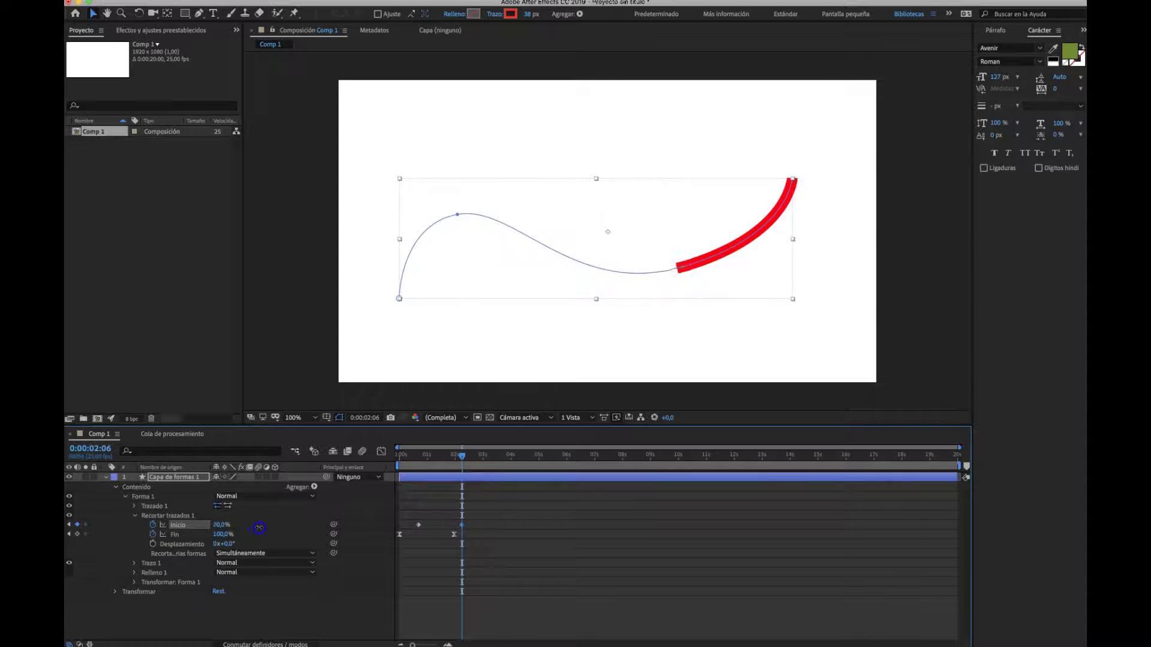
{"action": "left_click_drag", "start_coordinate": [280, 527], "coordinate": [294, 530]}
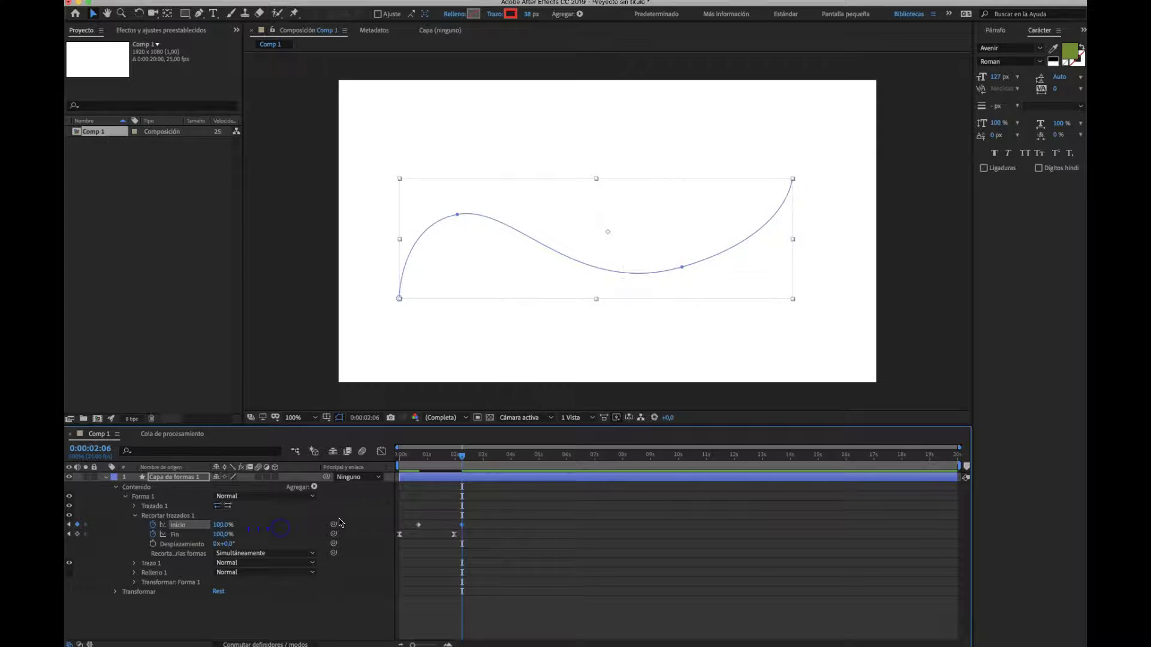
Preview the line drawing on and off from 0:00:00:00
{"action": "left_click", "coordinate": [462, 457]}
{"action": "left_click_drag", "start_coordinate": [463, 459], "coordinate": [394, 469]}
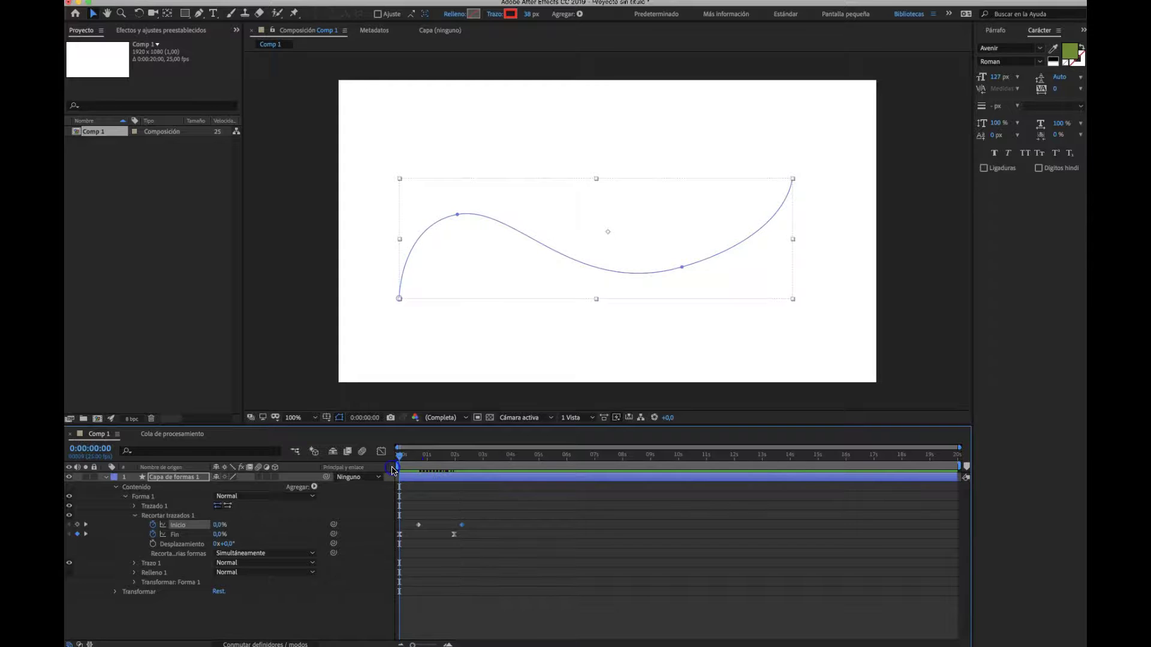
{"action": "key", "text": "space"}
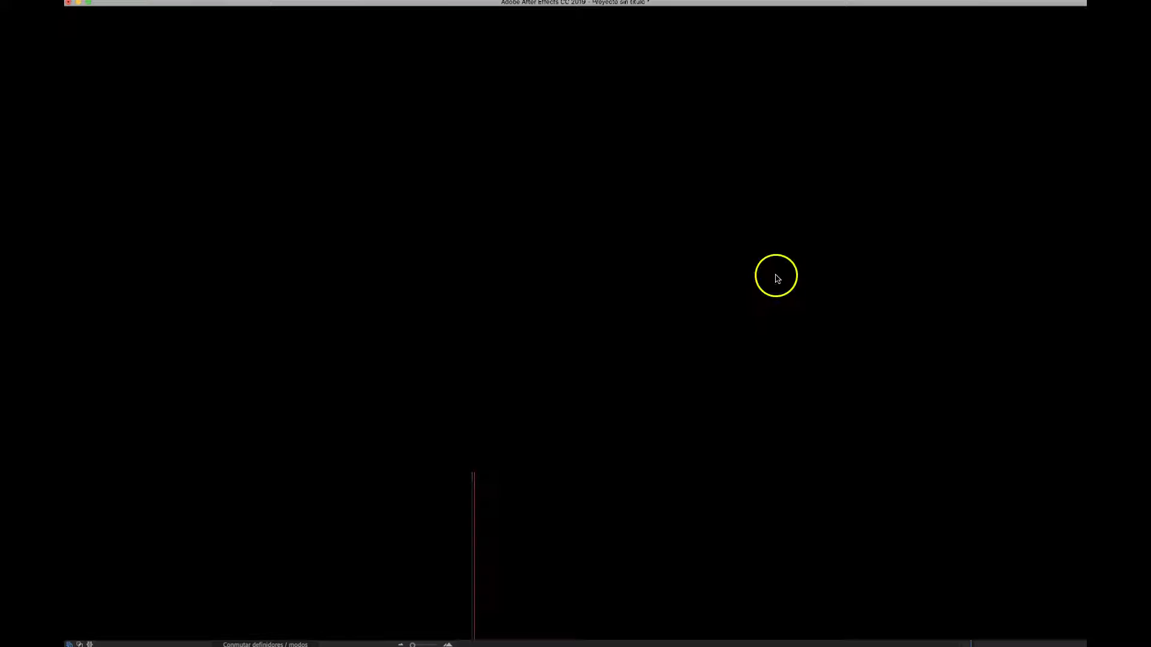
{"action": "left_click", "coordinate": [496, 461]}
{"action": "left_click_drag", "start_coordinate": [496, 470], "coordinate": [372, 480]}
{"action": "key", "text": "space"}
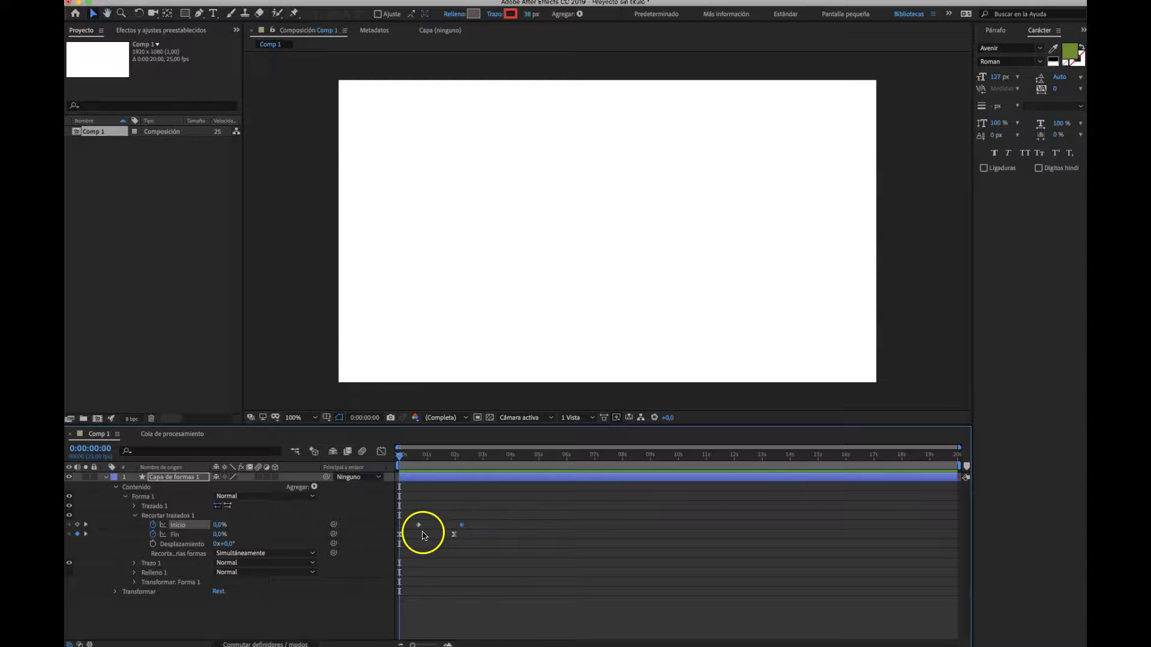
{"action": "key", "text": "space"}
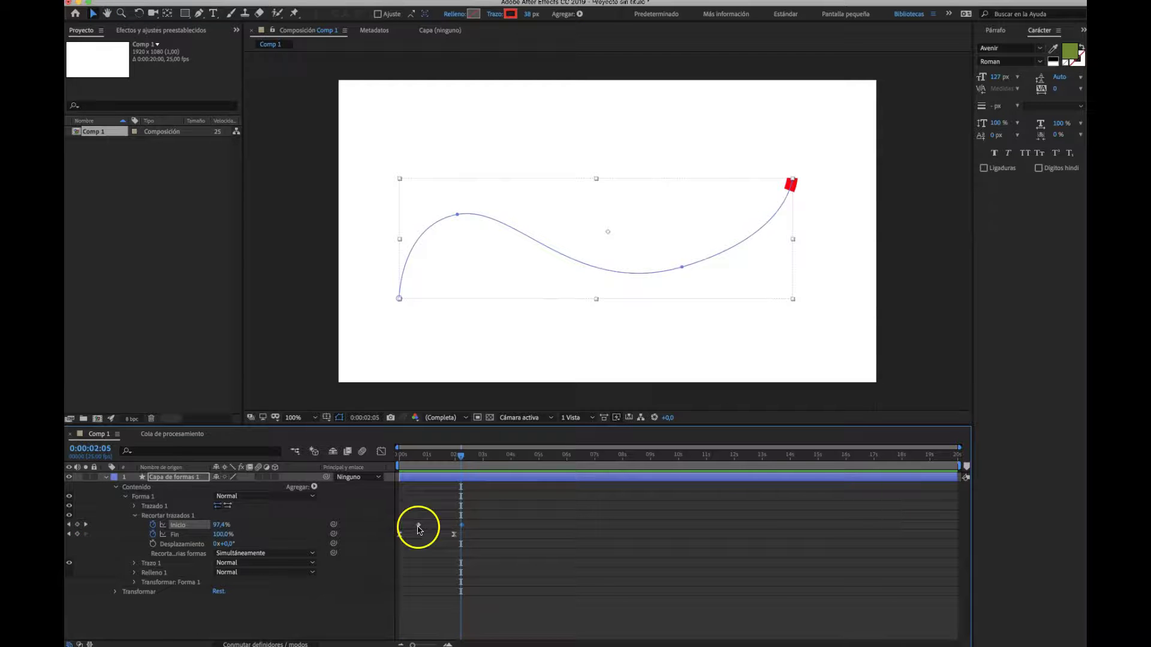
Apply Easy Ease (Aceleración suave) to both Start (Inicio) keyframes
{"action": "left_click", "coordinate": [462, 527]}
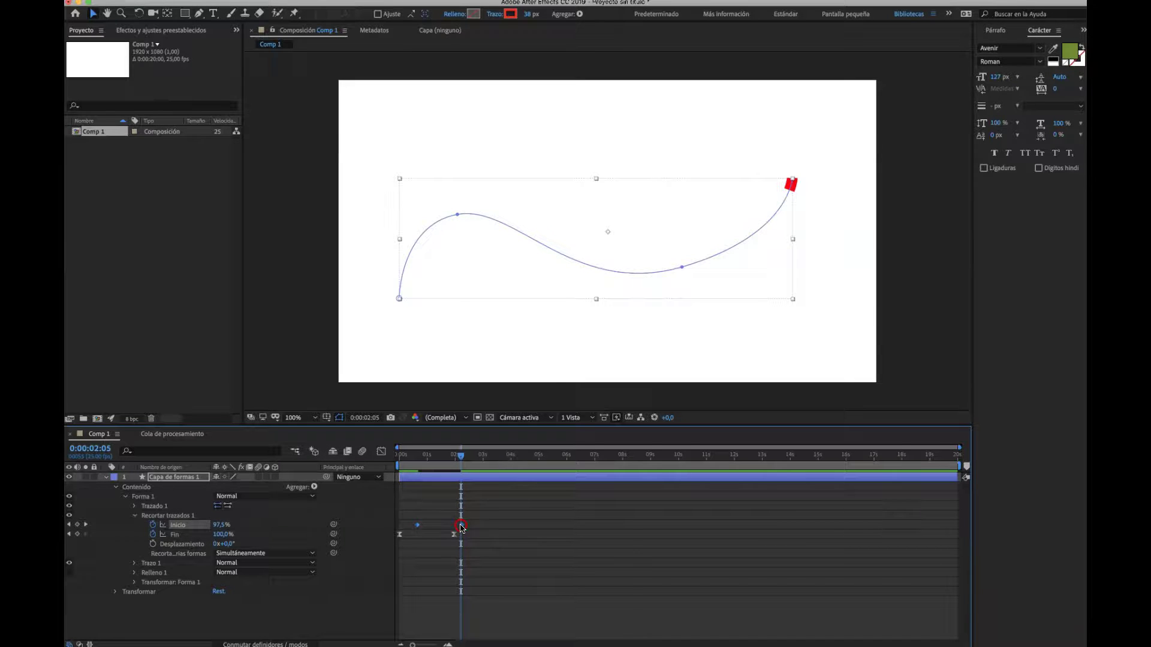
{"action": "right_click", "coordinate": [461, 526]}
{"action": "mouse_move", "coordinate": [540, 645]}
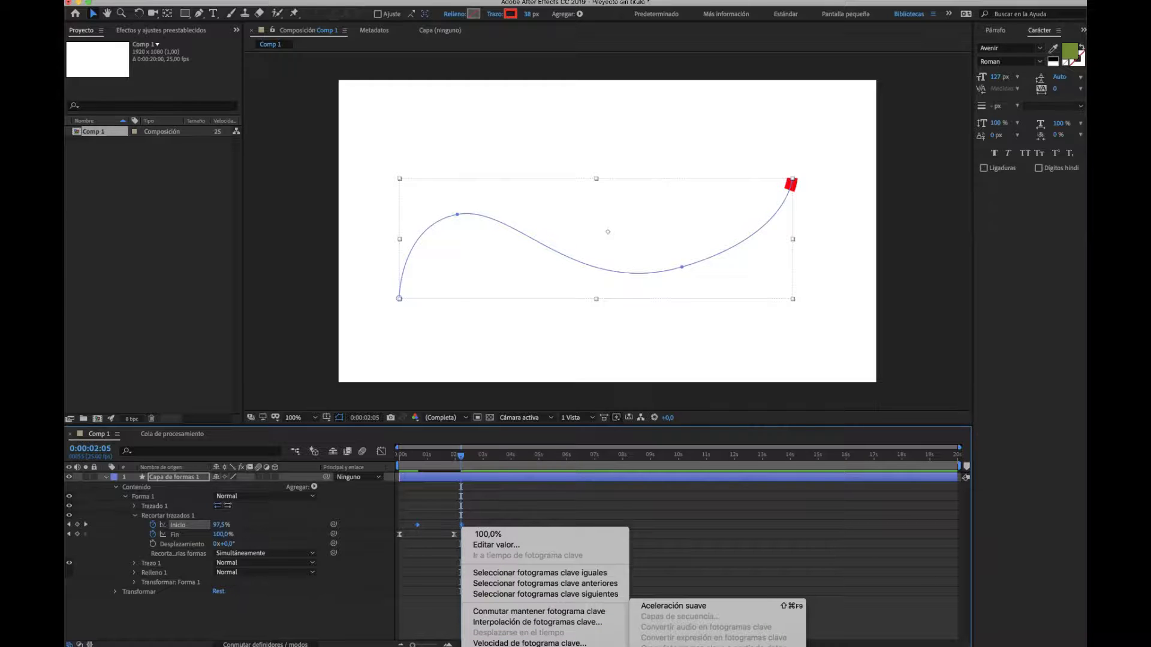
{"action": "left_click", "coordinate": [674, 606]}
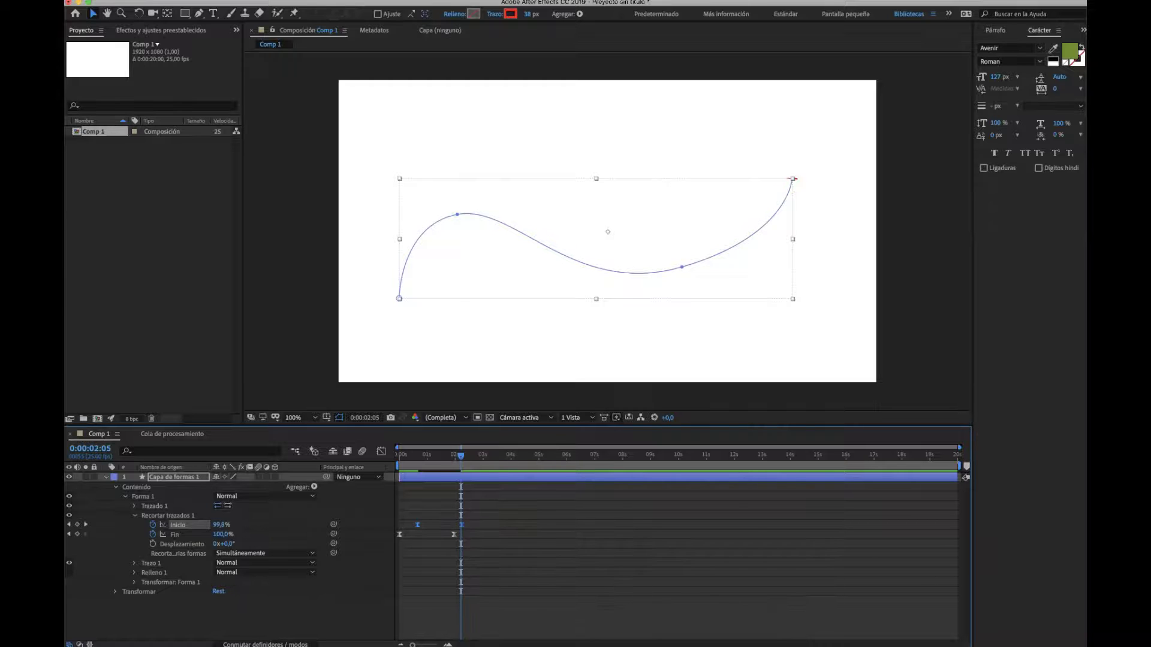
Reshape the Start speed curve in the graph editor into a narrow central peak by lengthening the ease handle
{"action": "left_click", "coordinate": [381, 451]}
{"action": "left_click", "coordinate": [420, 613]}
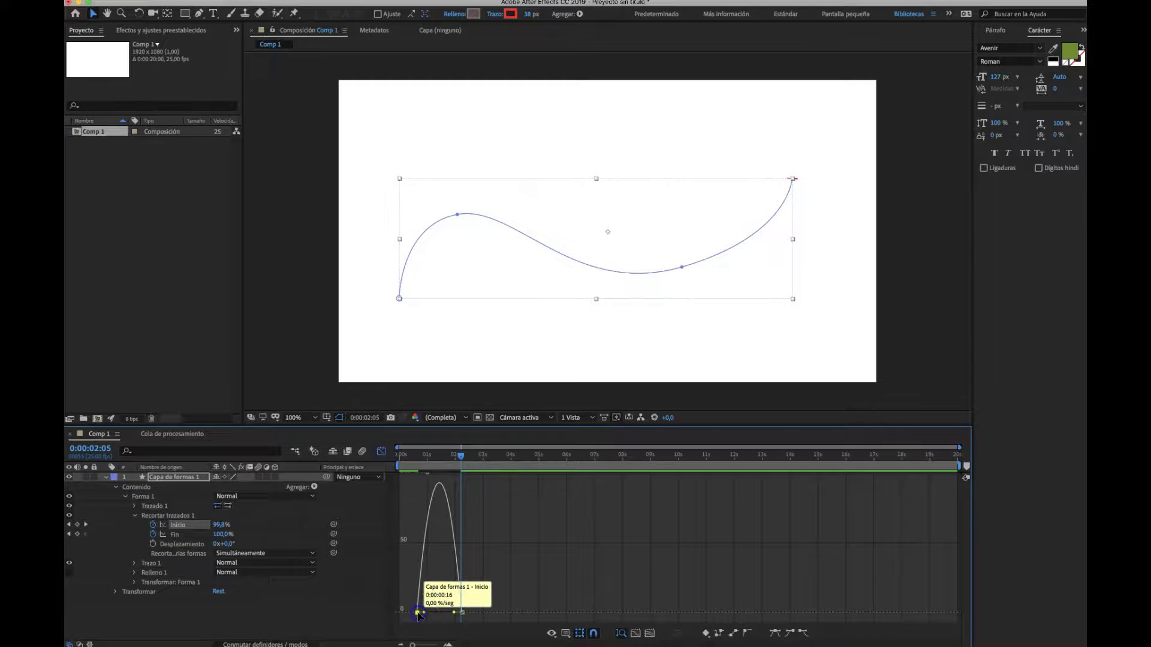
{"action": "left_click_drag", "start_coordinate": [422, 613], "coordinate": [448, 613]}
Play the animation with the reshaped Start curve and return the playhead to 0:00:00:00
{"action": "left_click_drag", "start_coordinate": [460, 459], "coordinate": [380, 460]}
{"action": "left_click", "coordinate": [442, 617]}
{"action": "key", "text": "space"}
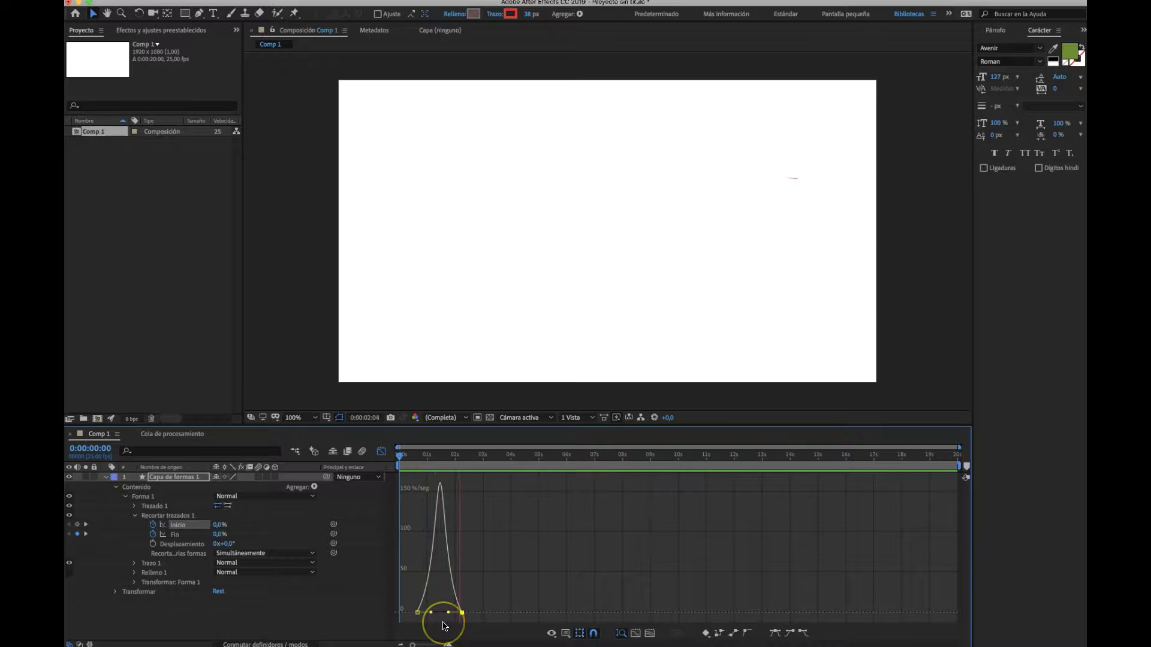
{"action": "left_click", "coordinate": [438, 617]}
{"action": "left_click", "coordinate": [480, 470]}
{"action": "left_click_drag", "start_coordinate": [479, 459], "coordinate": [398, 458]}
Collapse the shape layer's properties and close the graph editor
{"action": "left_click", "coordinate": [202, 477]}
{"action": "left_click", "coordinate": [106, 478]}
{"action": "left_click", "coordinate": [190, 511]}
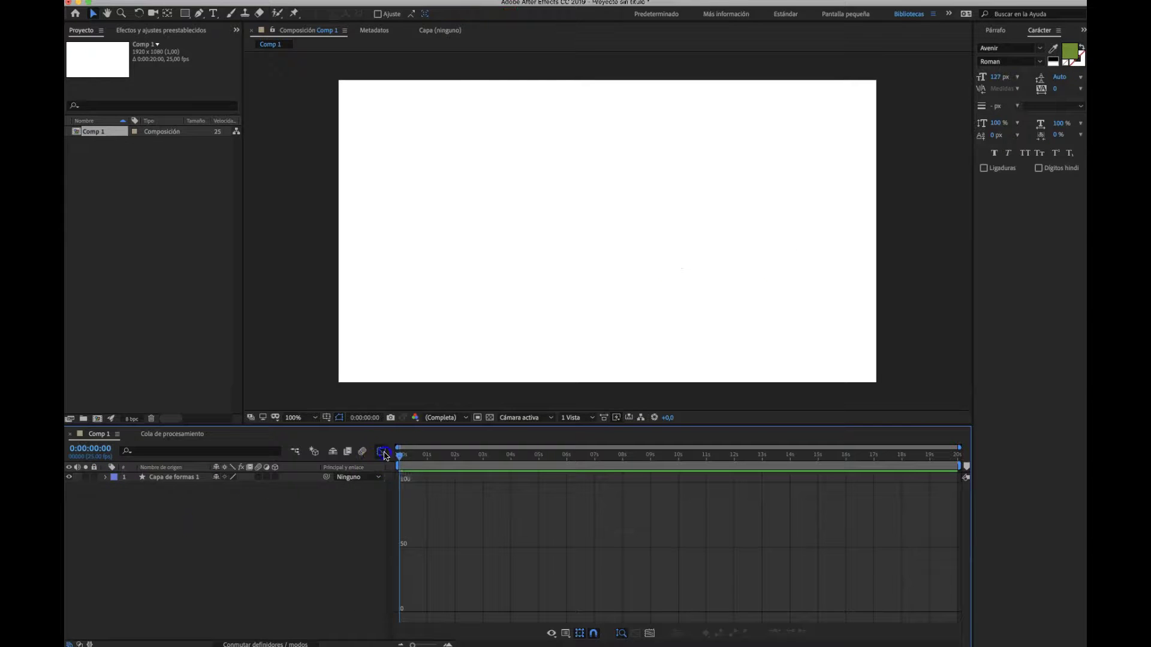
{"action": "left_click", "coordinate": [381, 452]}
Duplicate the layer Capa de formas 1 and move the original line lower in the composition
{"action": "left_click", "coordinate": [168, 478]}
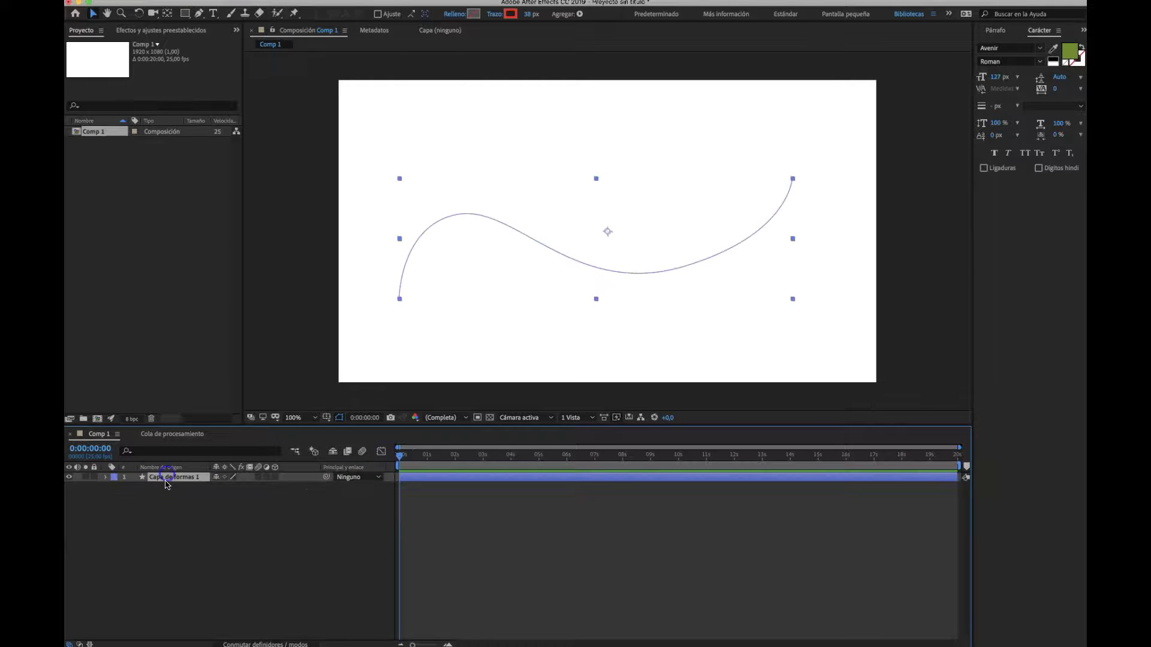
{"action": "left_click", "coordinate": [189, 512]}
{"action": "left_click", "coordinate": [184, 478]}
{"action": "key", "text": "super+d"}
{"action": "left_click", "coordinate": [198, 514]}
{"action": "left_click", "coordinate": [188, 486]}
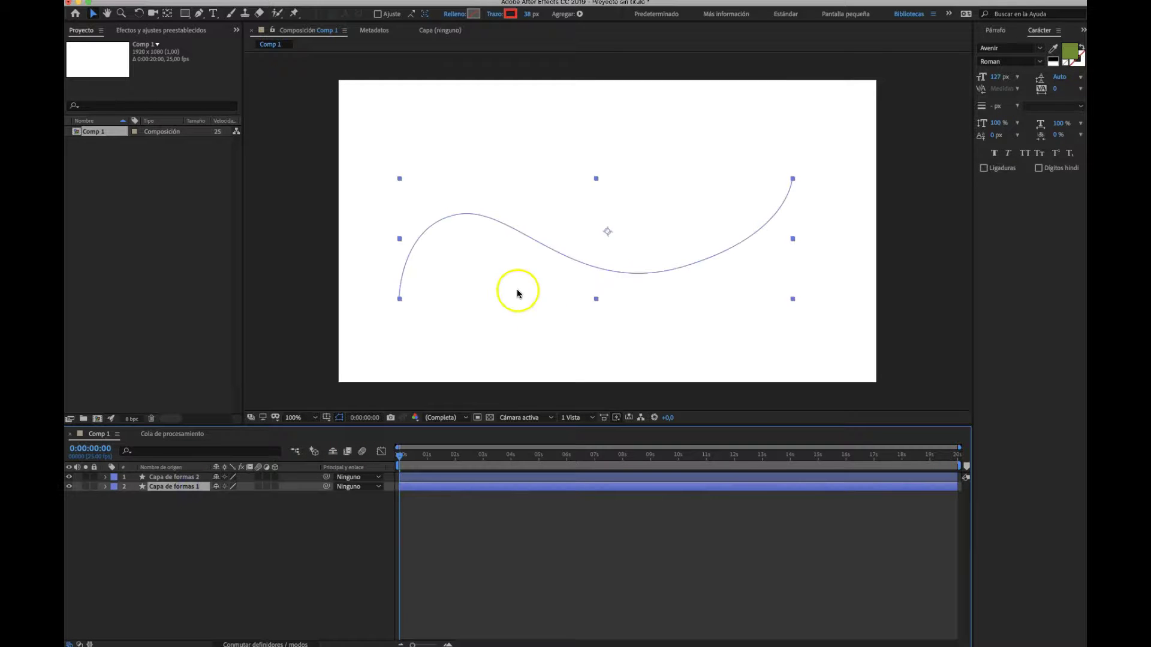
{"action": "left_click_drag", "start_coordinate": [569, 262], "coordinate": [593, 325]}
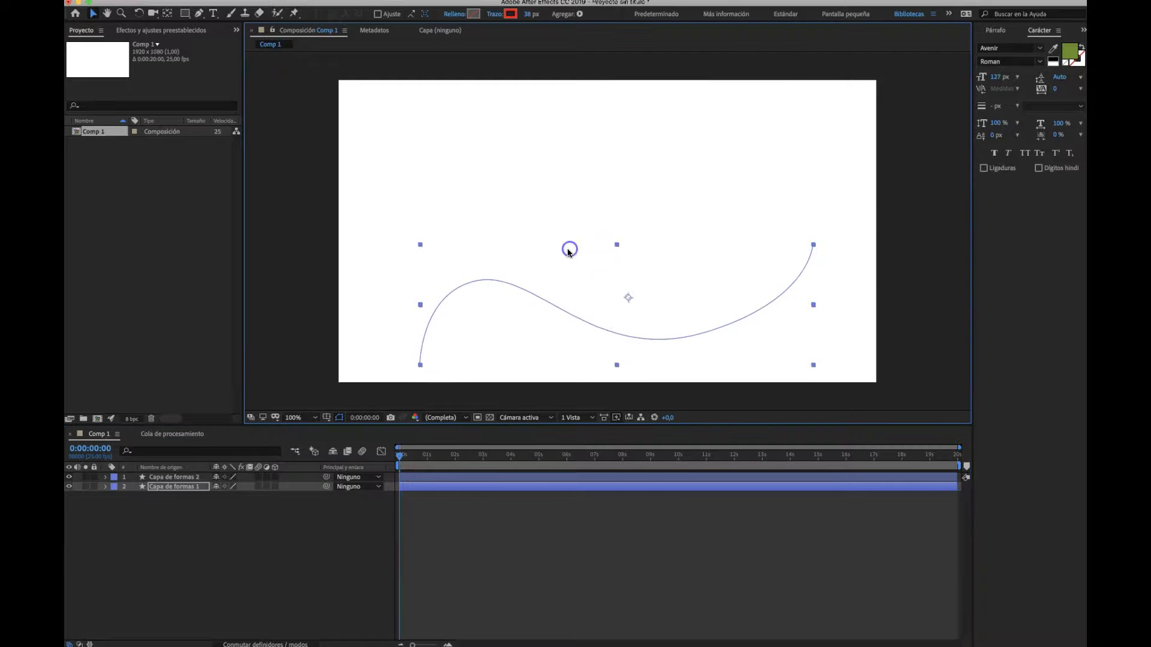
Preview both lines animating together, stopping at 0:00:02:08
{"action": "left_click", "coordinate": [436, 477]}
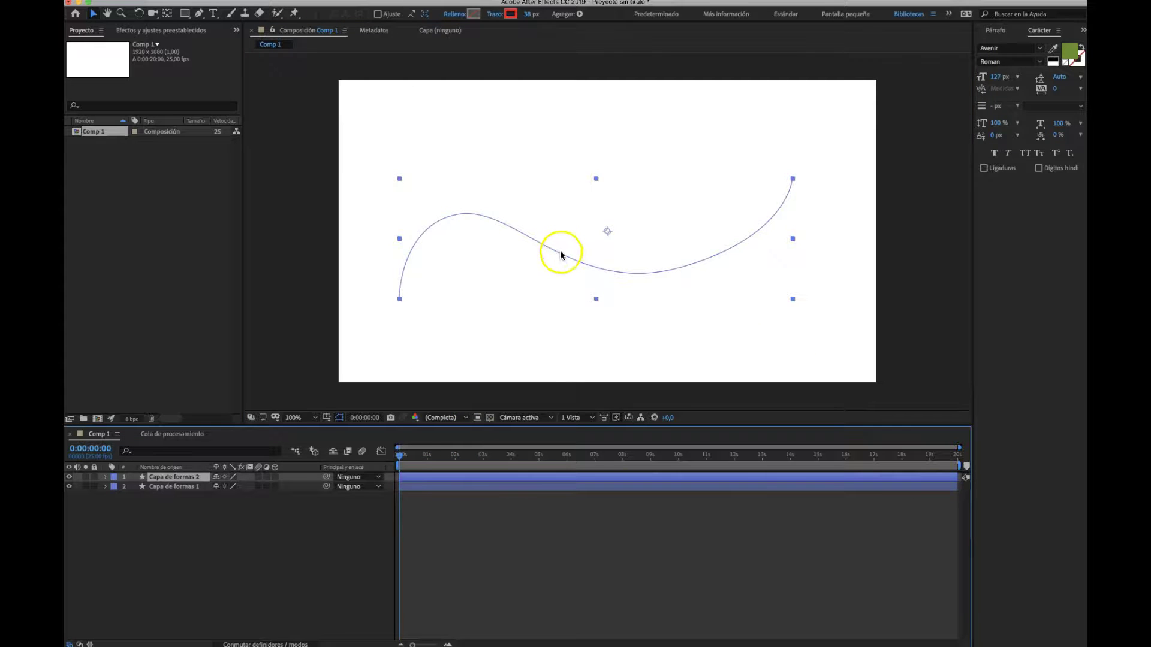
{"action": "left_click", "coordinate": [405, 418]}
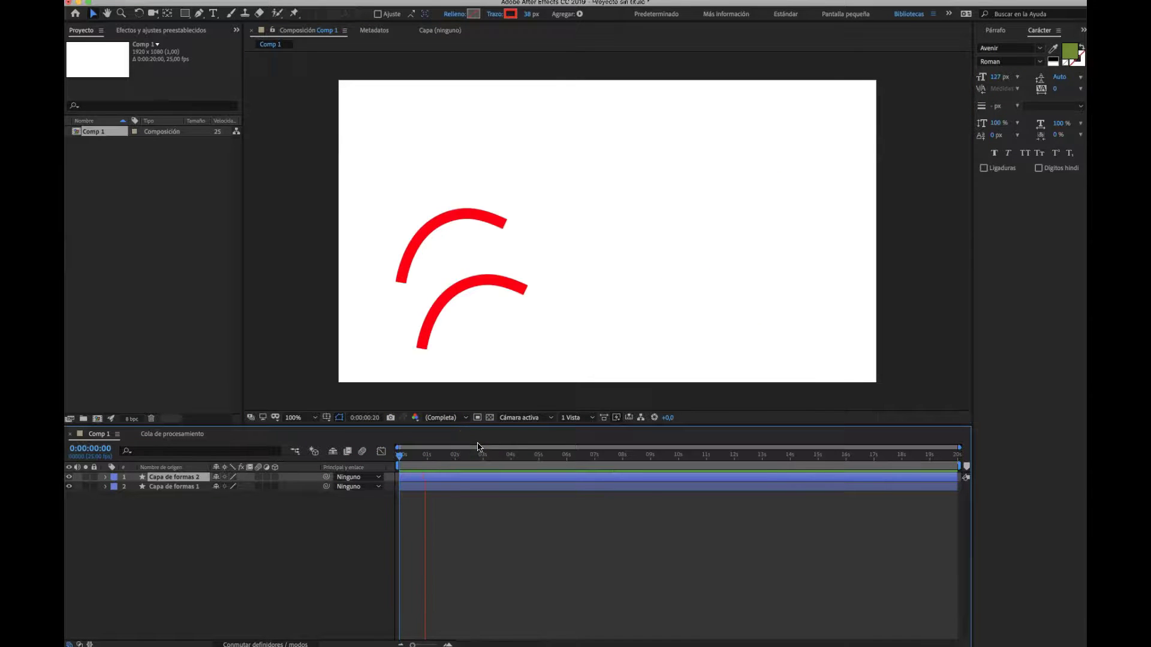
{"action": "left_click", "coordinate": [346, 451]}
{"action": "left_click", "coordinate": [431, 488]}
Duplicate the lower line's layer, Capa de formas 1, to make a third line
{"action": "left_click", "coordinate": [175, 479]}
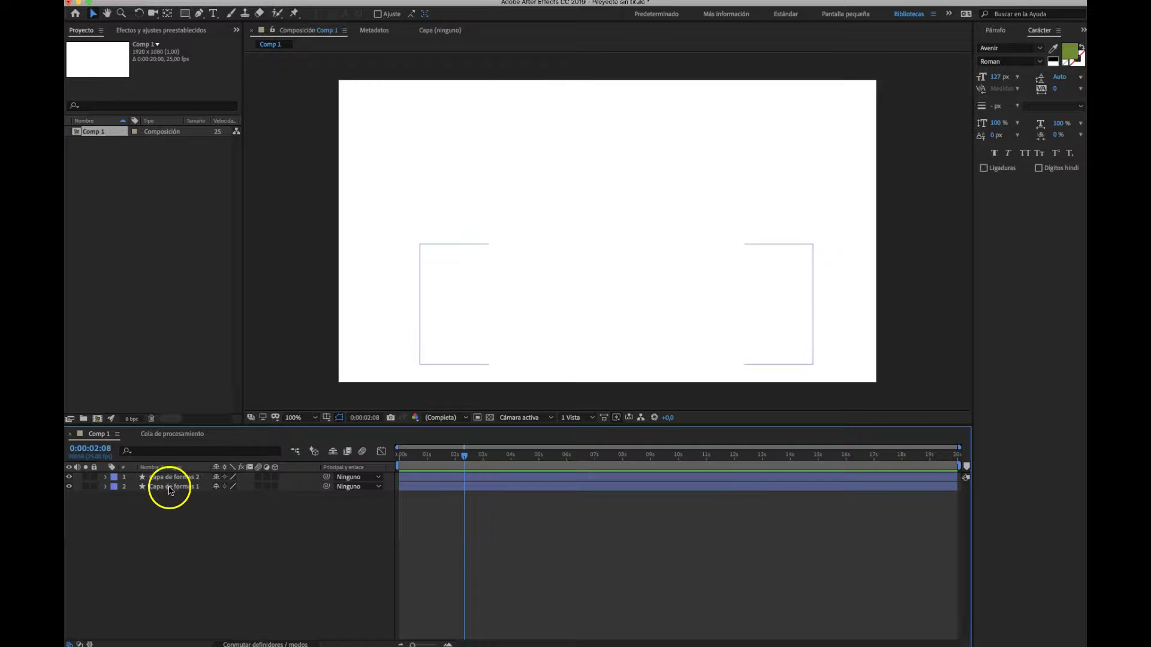
{"action": "left_click", "coordinate": [174, 490]}
{"action": "key", "text": "super+d"}
{"action": "left_click", "coordinate": [200, 539]}
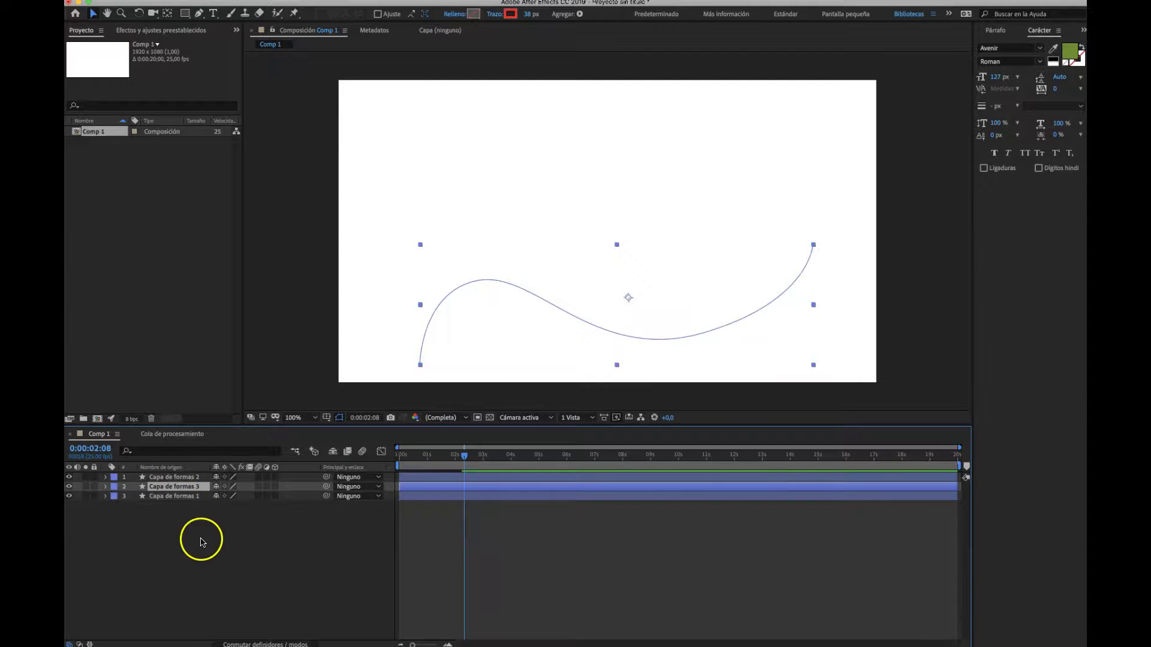
Reposition the lines so Capa de formas 2 sits higher and Capa de formas 3 lies between the other two
{"action": "left_click", "coordinate": [573, 298]}
{"action": "left_click_drag", "start_coordinate": [627, 267], "coordinate": [621, 237]}
{"action": "left_click", "coordinate": [606, 288]}
{"action": "left_click_drag", "start_coordinate": [640, 329], "coordinate": [682, 320]}
{"action": "left_click", "coordinate": [692, 214]}
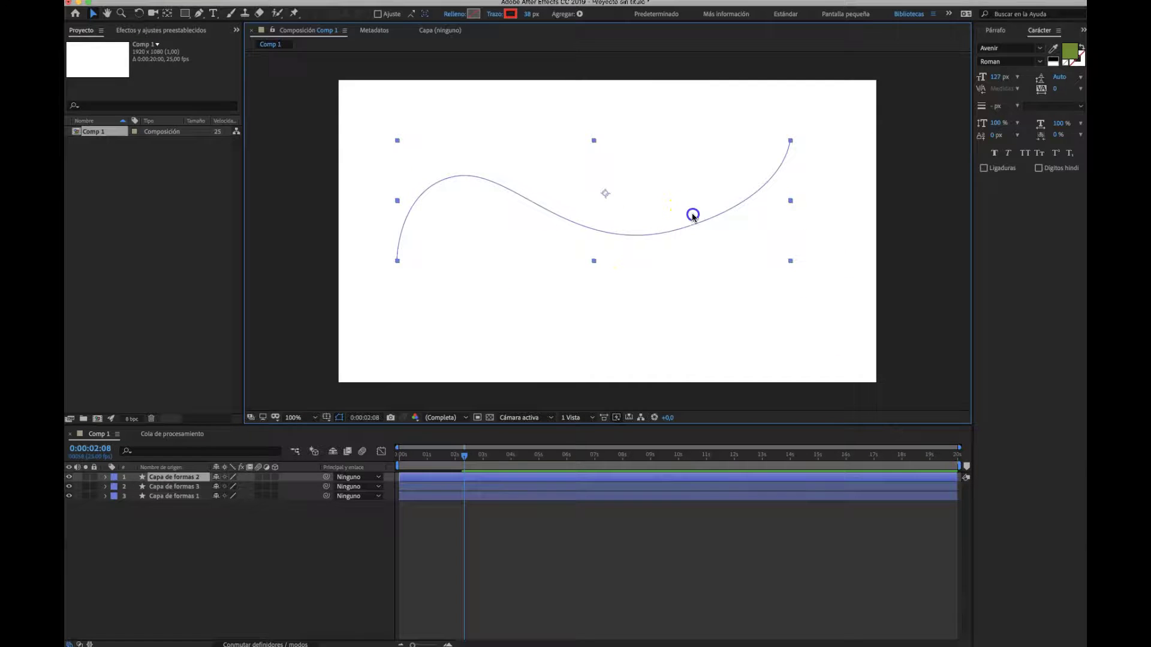
Rotate Capa de formas 2 about half a turn with the Rotation tool
{"action": "left_click", "coordinate": [139, 14]}
{"action": "left_click_drag", "start_coordinate": [768, 187], "coordinate": [534, 199]}
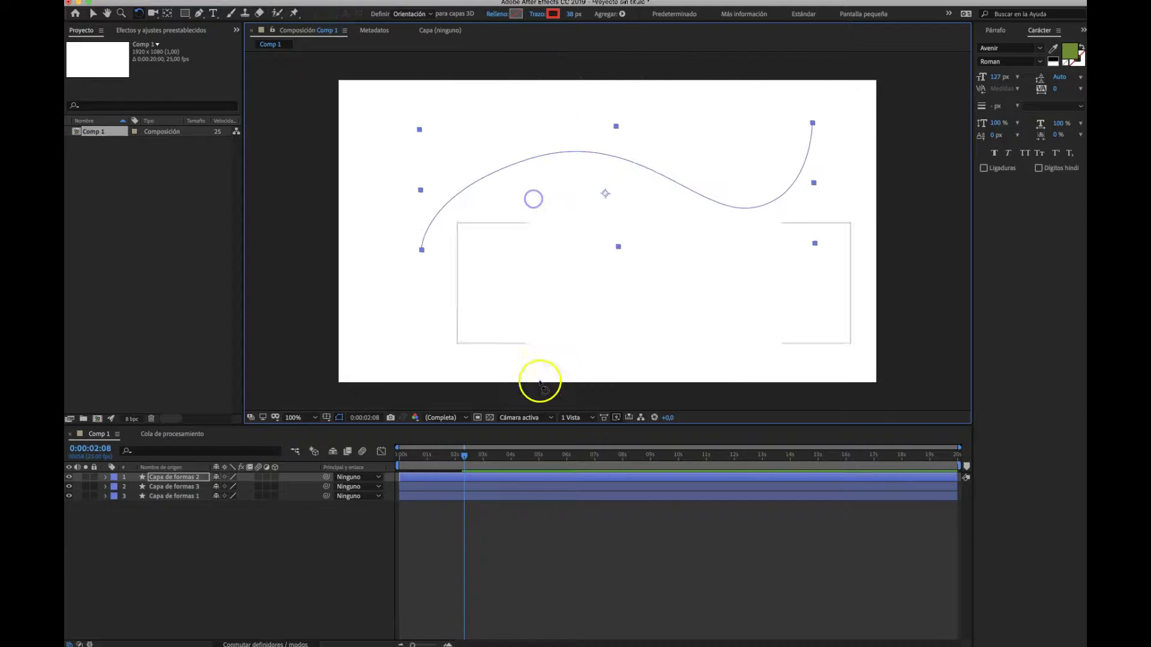
{"action": "left_click", "coordinate": [721, 94]}
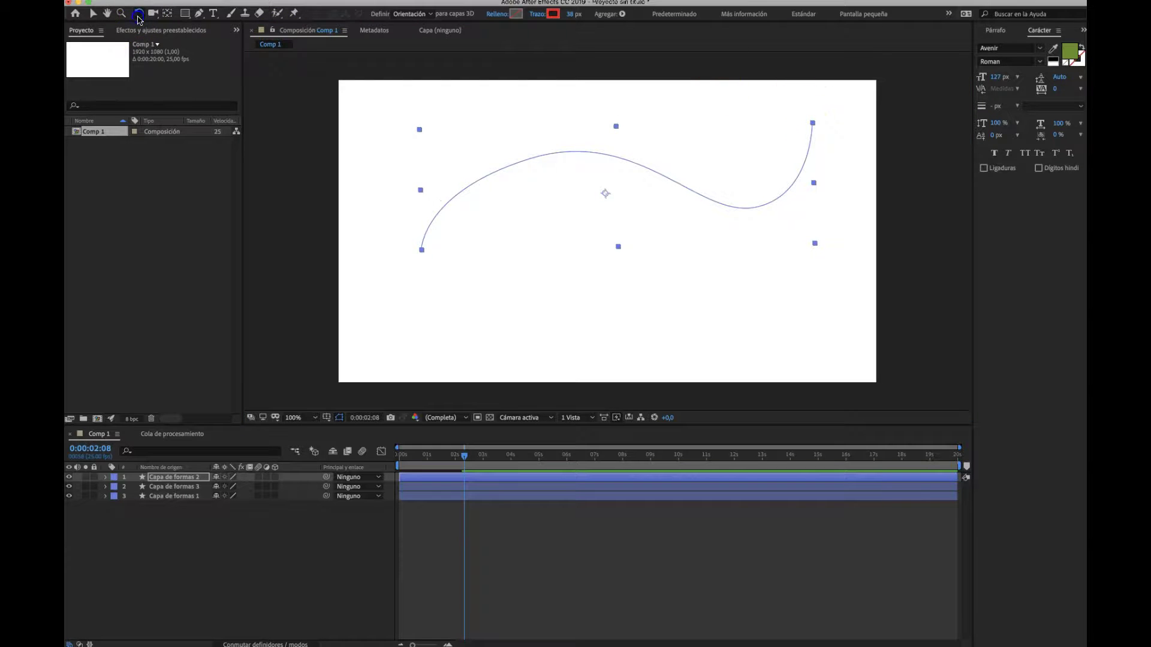
Scale down the rotated Capa de formas 2 and shift Capa de formas 3 slightly up and to the left
{"action": "left_click", "coordinate": [90, 13]}
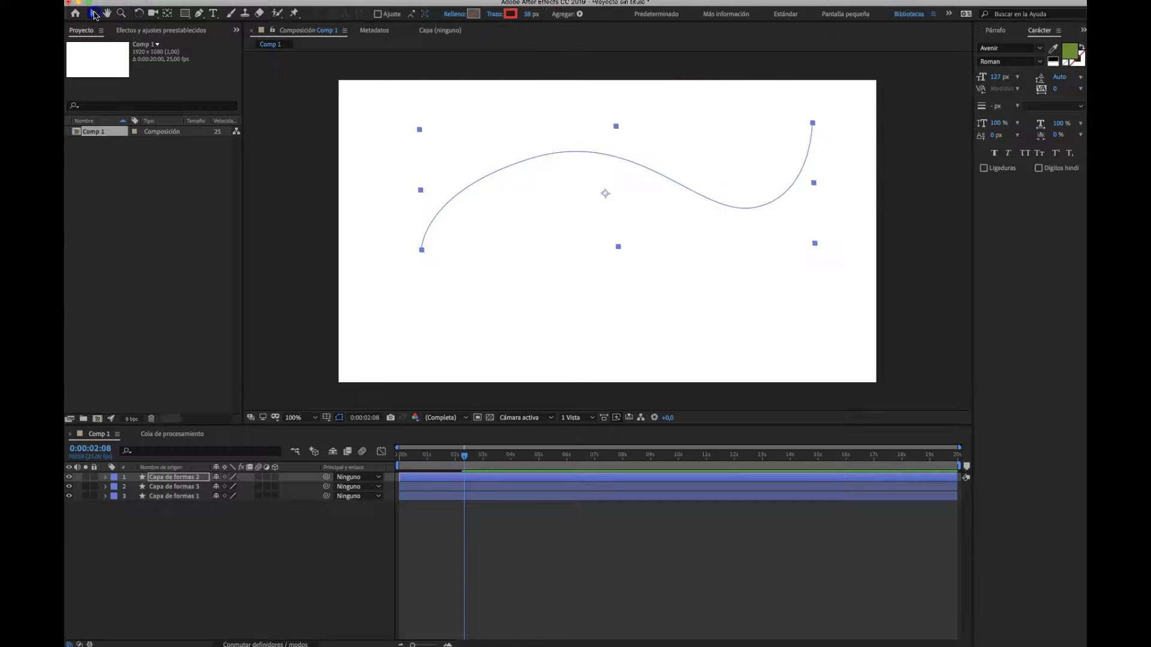
{"action": "left_click_drag", "start_coordinate": [814, 243], "coordinate": [744, 231]}
{"action": "left_click", "coordinate": [660, 252]}
{"action": "left_click_drag", "start_coordinate": [638, 304], "coordinate": [598, 283]}
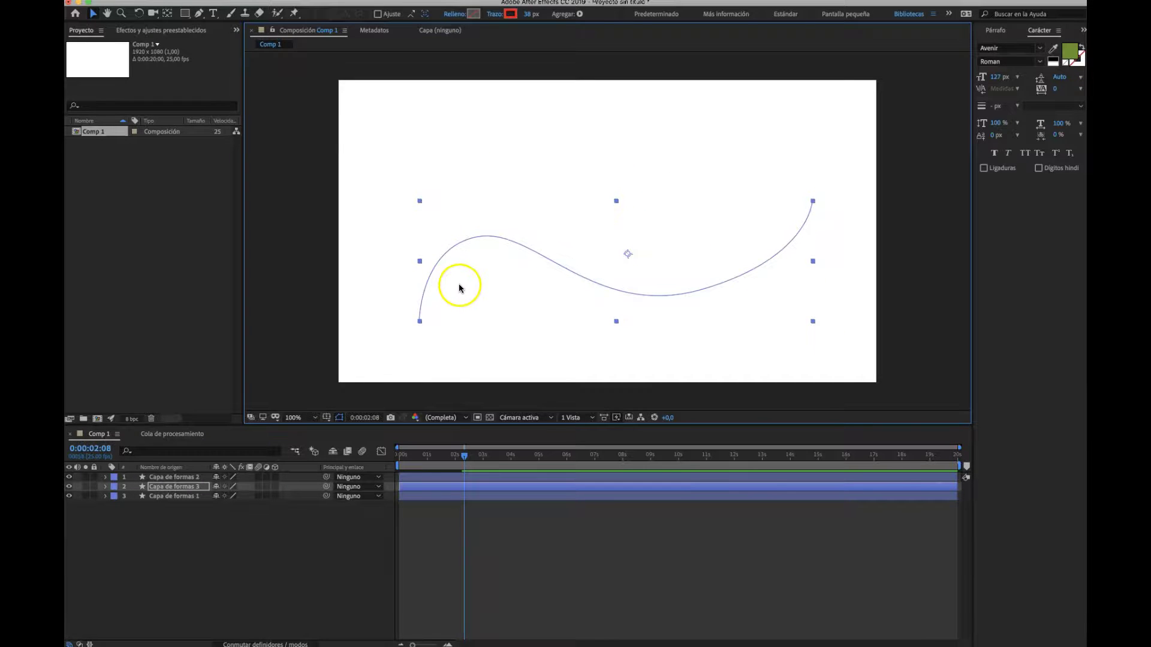
Preview the three animated lines from 0:00:00:00
{"action": "key", "text": "space"}
{"action": "key", "text": "space"}
{"action": "left_click", "coordinate": [377, 464]}
{"action": "key", "text": "Home"}
{"action": "key", "text": "space"}
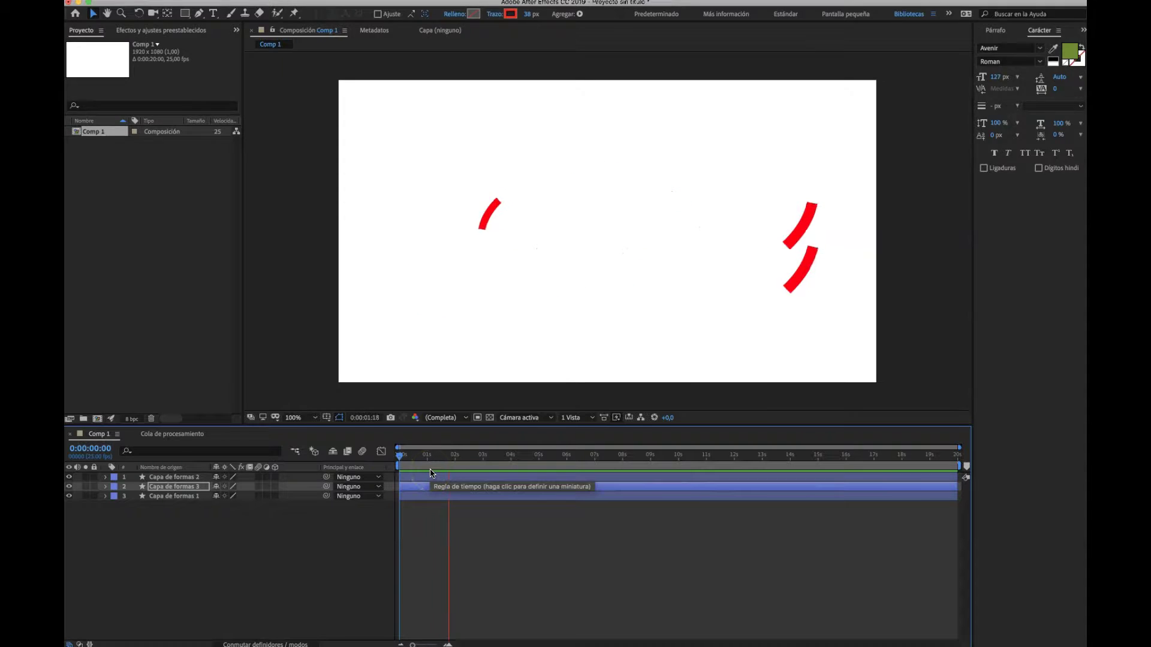
{"action": "left_click", "coordinate": [483, 471]}
Nudge Capa de formas 3 slightly down and advance the animation to 0:00:01:08
{"action": "left_click_drag", "start_coordinate": [578, 277], "coordinate": [583, 298]}
{"action": "key", "text": "space"}
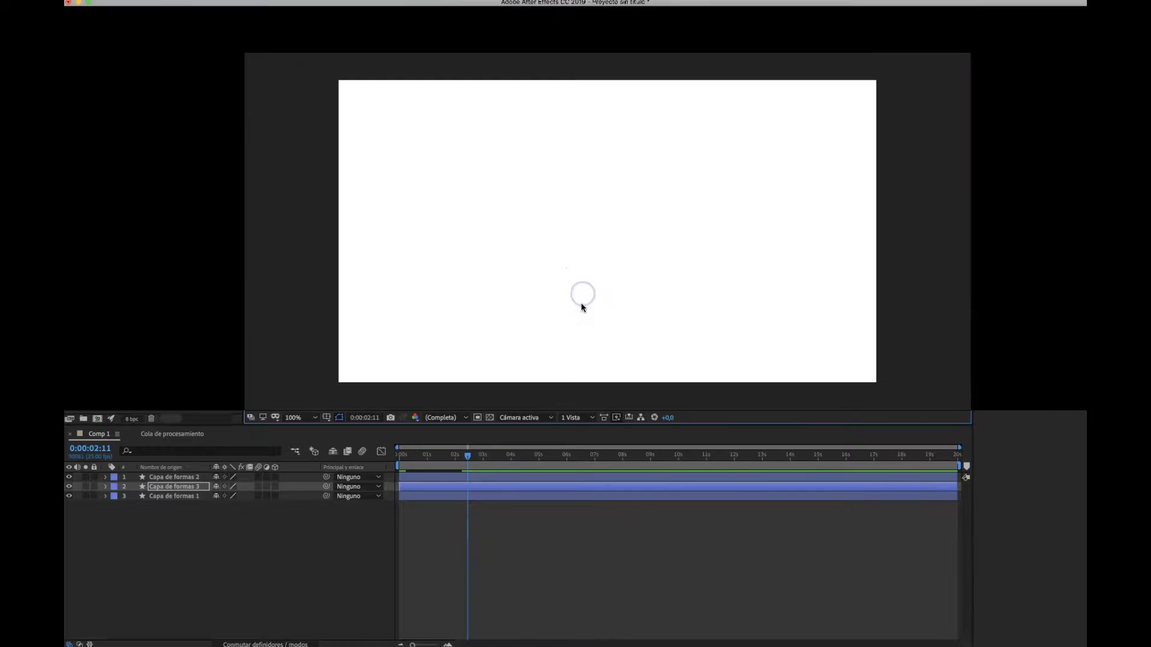
{"action": "left_click", "coordinate": [488, 465]}
{"action": "key", "text": "space"}
Spread the lines apart, moving Capa de formas 3 and 2 up and left and Capa de formas 1 down and right
{"action": "left_click", "coordinate": [611, 351]}
{"action": "left_click", "coordinate": [623, 304]}
{"action": "mouse_move", "coordinate": [634, 311]}
{"action": "left_mouse_down"}
{"action": "mouse_move", "coordinate": [623, 273]}
{"action": "mouse_move", "coordinate": [569, 253]}
{"action": "mouse_move", "coordinate": [539, 271]}
{"action": "left_mouse_up"}
{"action": "mouse_move", "coordinate": [596, 329]}
{"action": "left_mouse_down"}
{"action": "mouse_move", "coordinate": [637, 329]}
{"action": "mouse_move", "coordinate": [650, 352]}
{"action": "left_mouse_up"}
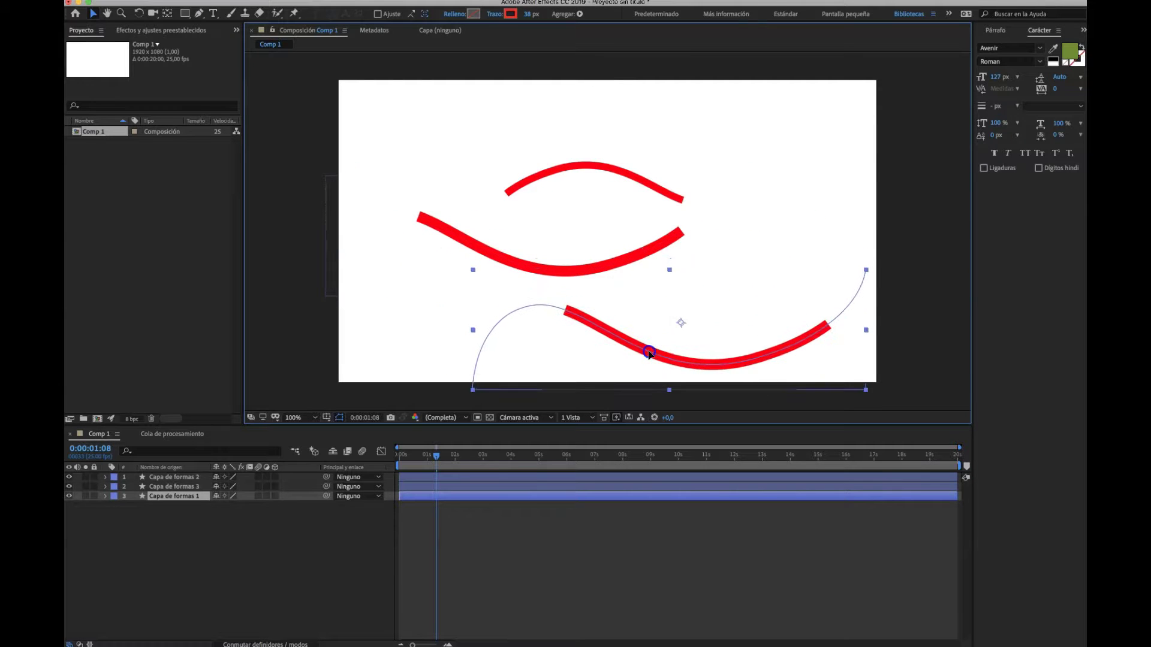
{"action": "mouse_move", "coordinate": [663, 208]}
{"action": "left_mouse_down"}
{"action": "mouse_move", "coordinate": [552, 160]}
{"action": "mouse_move", "coordinate": [511, 167]}
{"action": "left_mouse_up"}
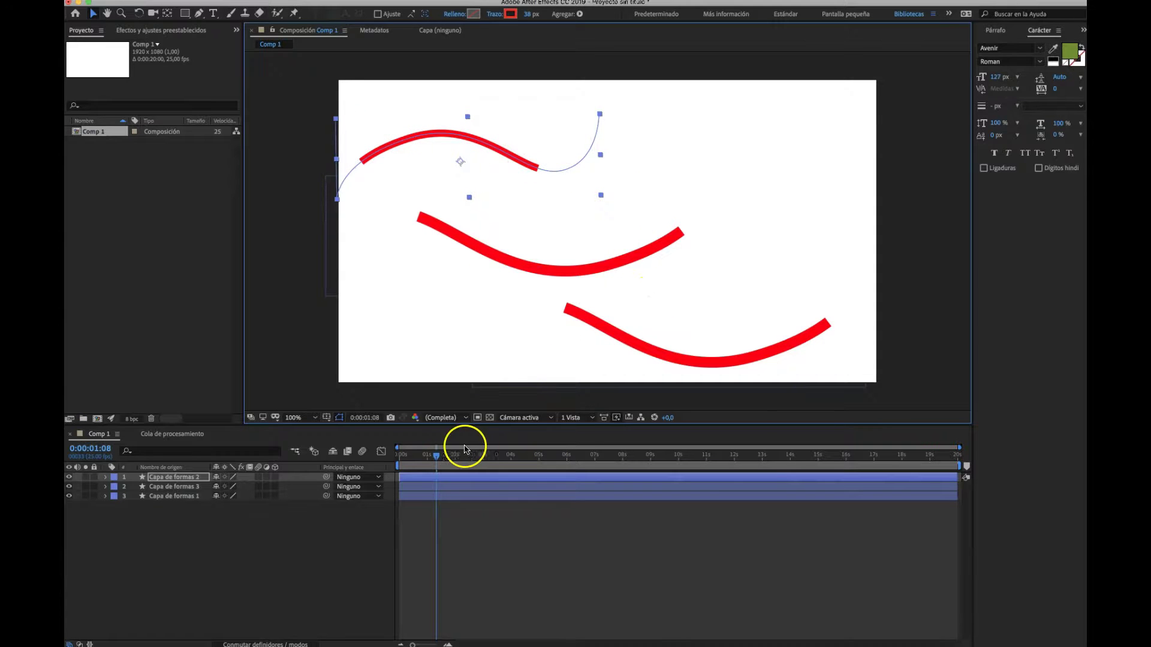
Play the rearranged three-line animation from 0:00:00:00
{"action": "left_click_drag", "start_coordinate": [438, 459], "coordinate": [397, 460]}
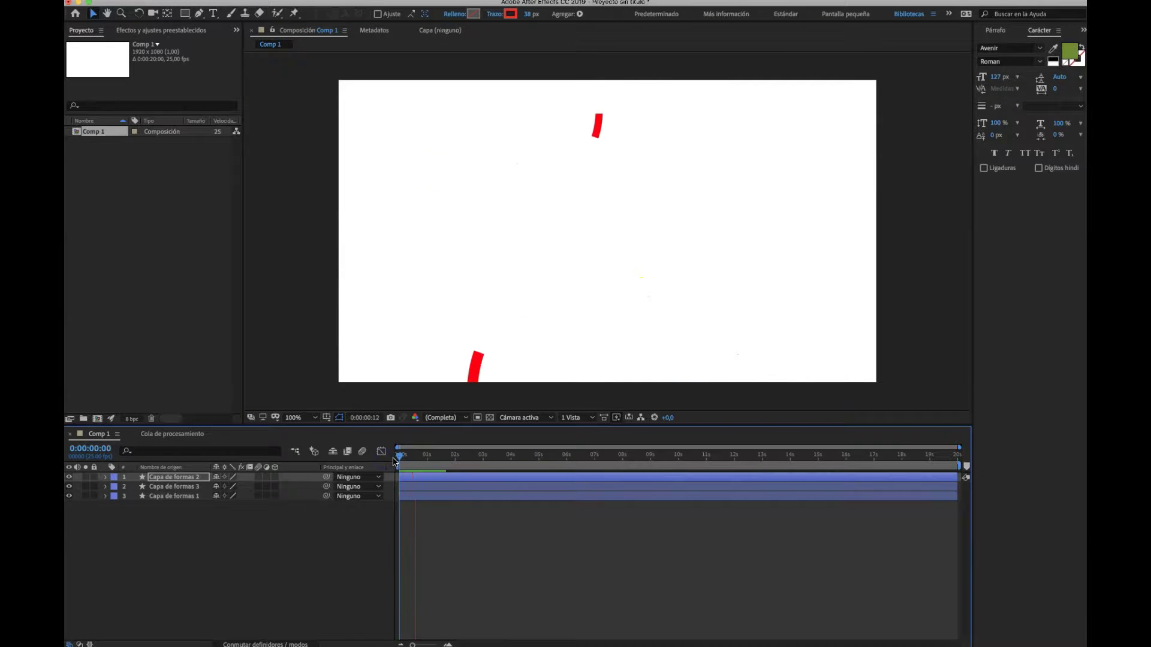
{"action": "key", "text": "space"}
{"action": "left_click", "coordinate": [464, 472]}
At 0:00:01:10, recolor the stroke of the middle line, Capa de formas 3, to blue 002AFC
{"action": "mouse_move", "coordinate": [463, 459]}
{"action": "left_mouse_down"}
{"action": "mouse_move", "coordinate": [404, 461]}
{"action": "mouse_move", "coordinate": [438, 460]}
{"action": "left_mouse_up"}
{"action": "left_click", "coordinate": [581, 262]}
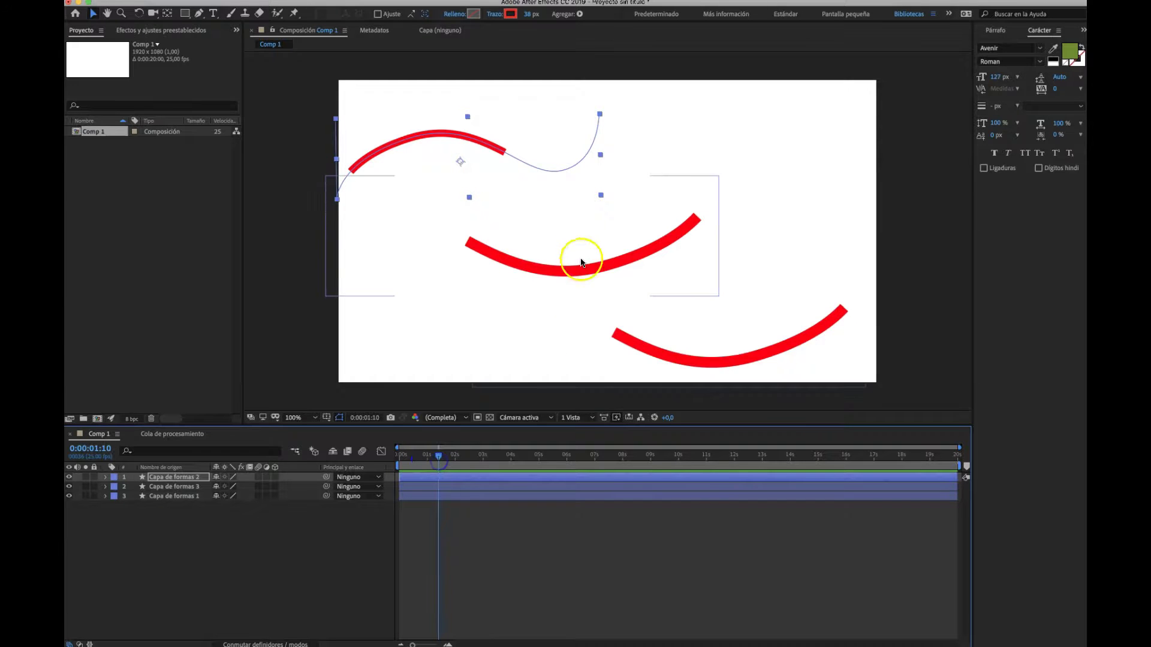
{"action": "left_click", "coordinate": [581, 264]}
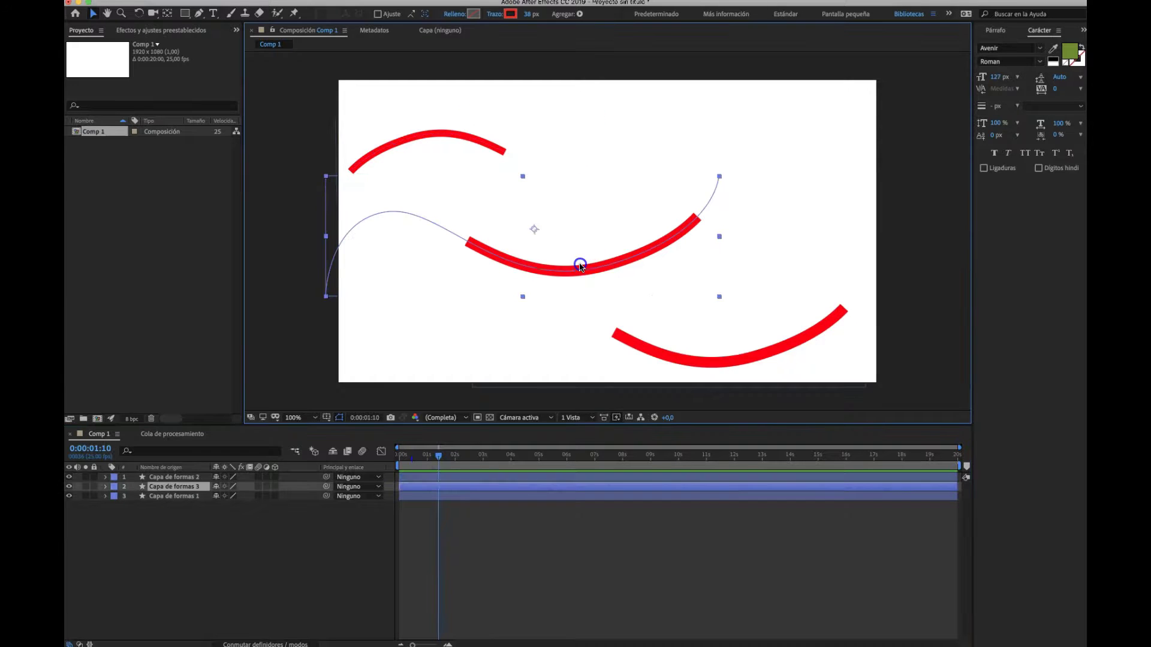
{"action": "left_click", "coordinate": [514, 16]}
{"action": "left_click_drag", "start_coordinate": [742, 347], "coordinate": [750, 353]}
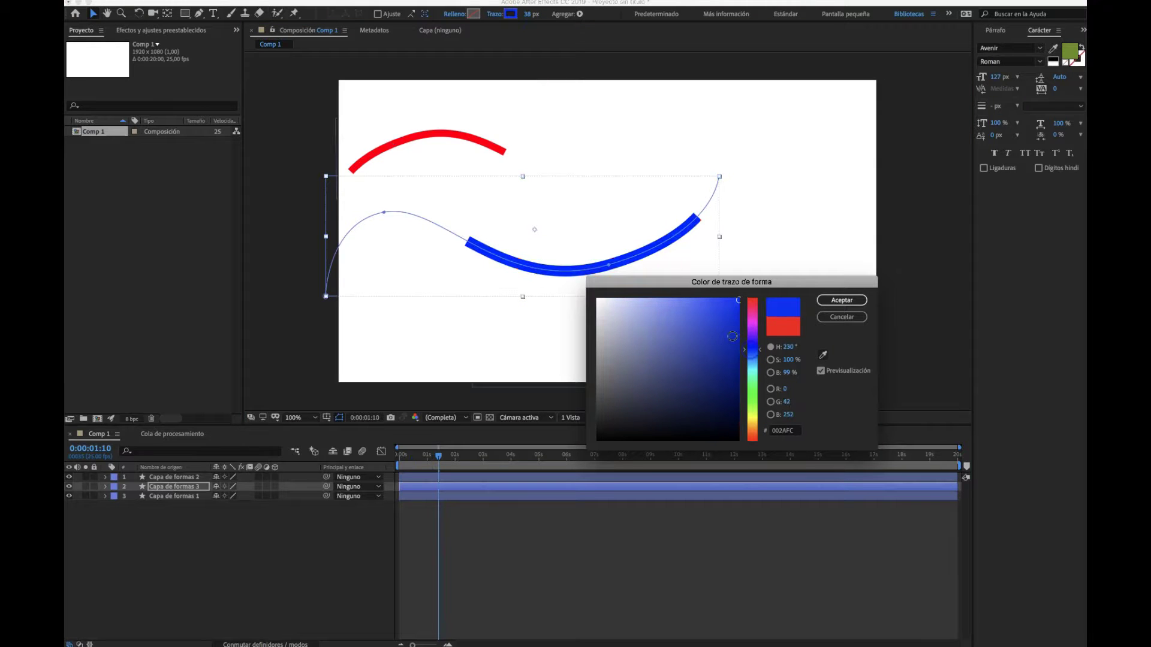
{"action": "left_click", "coordinate": [839, 299]}
Recolor the stroke of the lowest line, Capa de formas 1, to muted brown 8E4A4F
{"action": "left_click", "coordinate": [721, 361]}
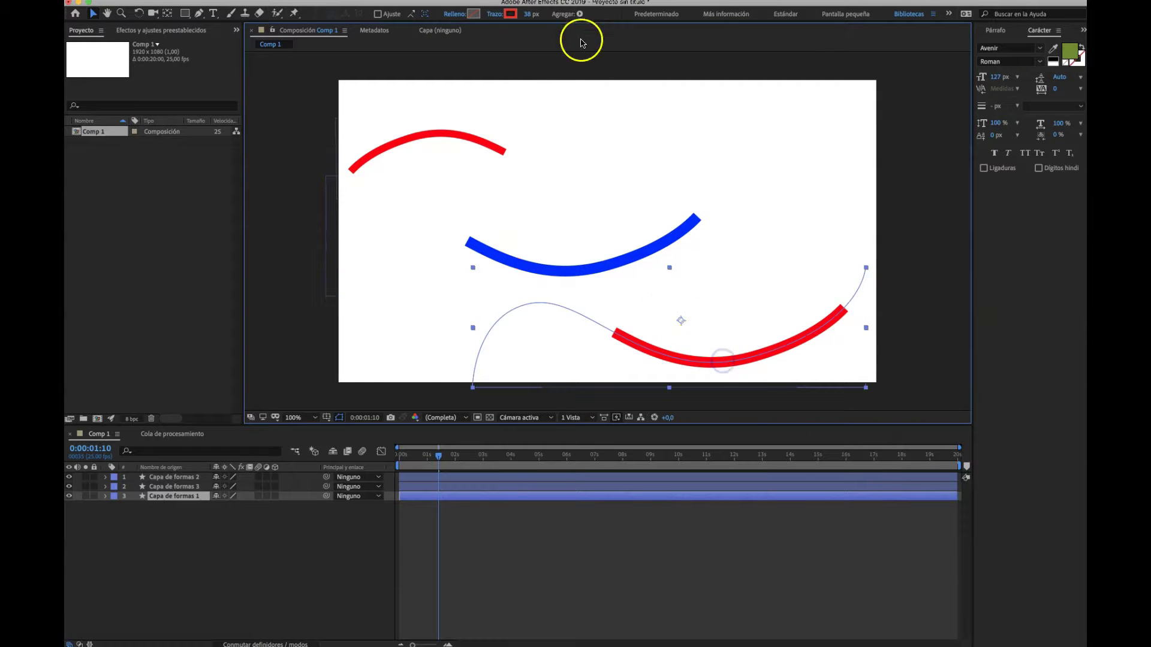
{"action": "left_click", "coordinate": [511, 15]}
{"action": "left_click_drag", "start_coordinate": [653, 345], "coordinate": [663, 363]}
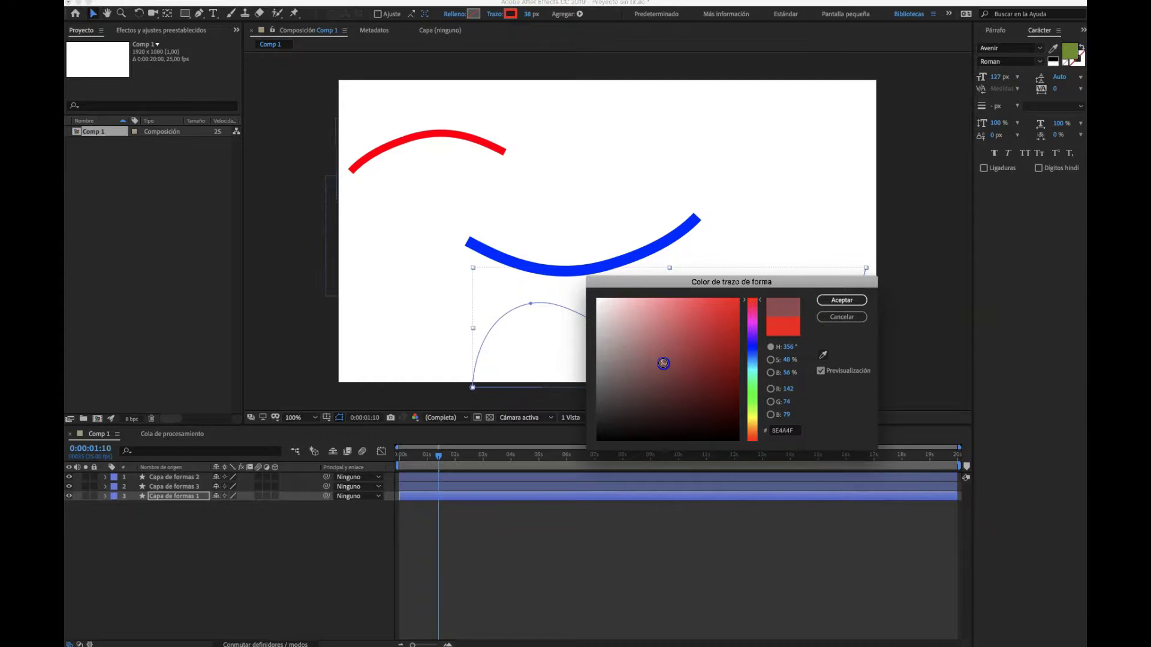
{"action": "left_click", "coordinate": [840, 299]}
Recolor the stroke of the uppermost line, Capa de formas 2, to green 30AE80
{"action": "left_click", "coordinate": [497, 147]}
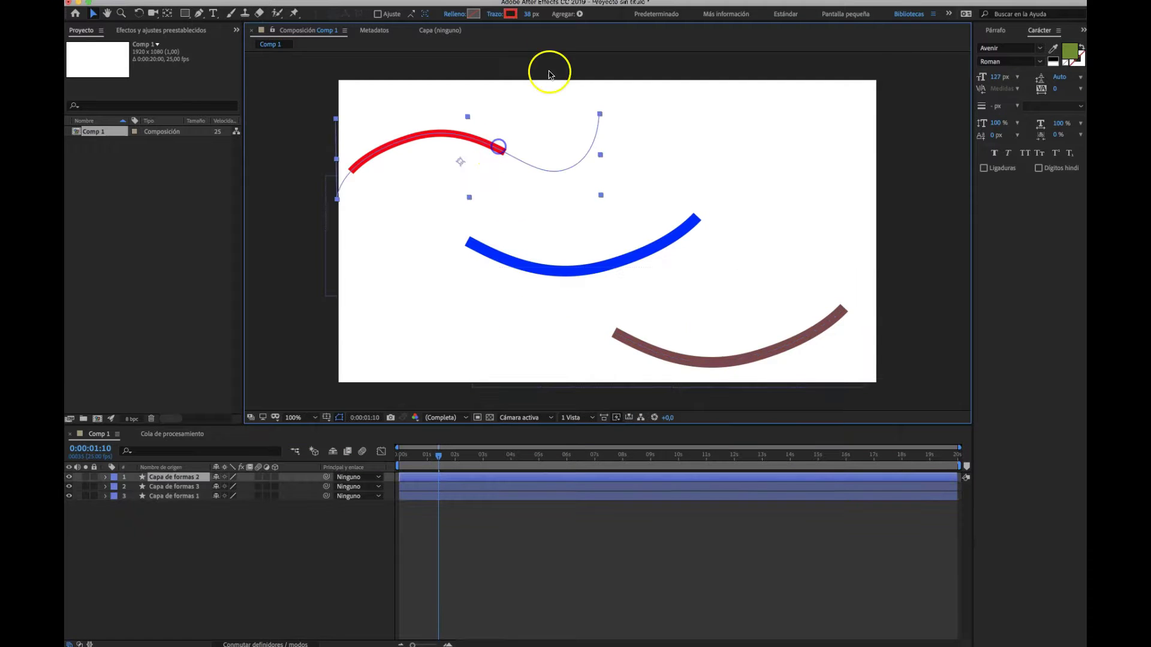
{"action": "left_click", "coordinate": [514, 14]}
{"action": "left_click", "coordinate": [745, 377]}
{"action": "left_click", "coordinate": [724, 384]}
{"action": "left_click_drag", "start_coordinate": [731, 346], "coordinate": [699, 342]}
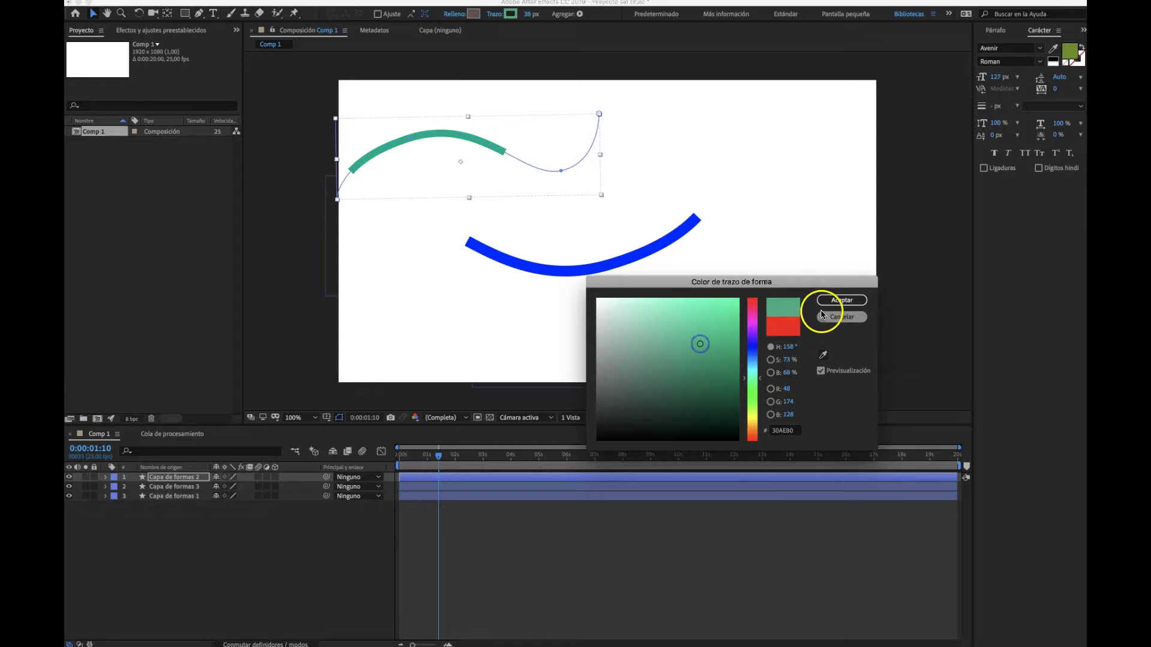
{"action": "left_click", "coordinate": [838, 301]}
Reduce the stroke width of the blue line, Capa de formas 3, to 18 px and deselect it
{"action": "left_click", "coordinate": [657, 253]}
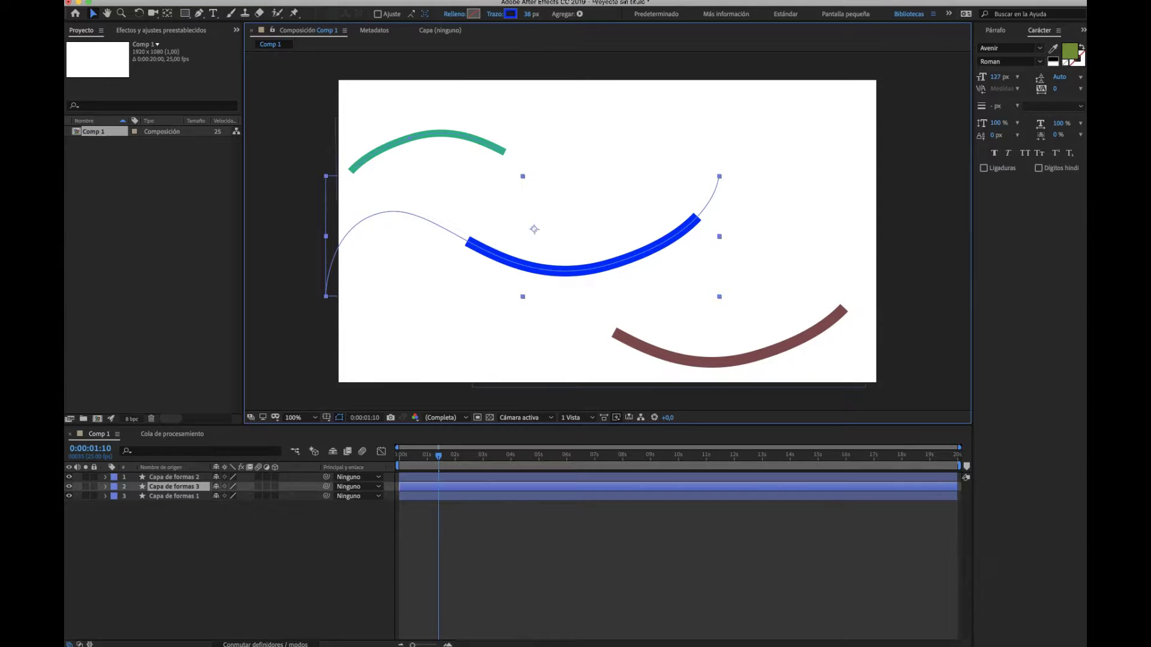
{"action": "left_click_drag", "start_coordinate": [526, 19], "coordinate": [514, 19]}
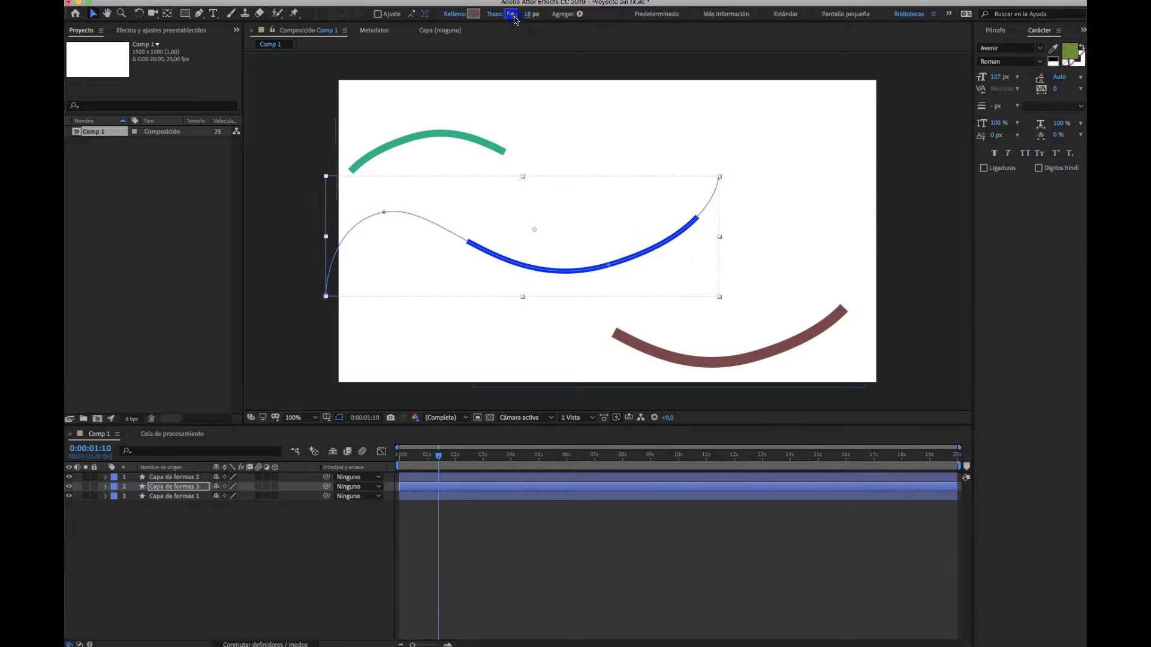
{"action": "left_click", "coordinate": [681, 334]}
Play the recolored three-line animation from 0:00:00:00 and stop at 0:00:01:12
{"action": "left_click", "coordinate": [439, 454]}
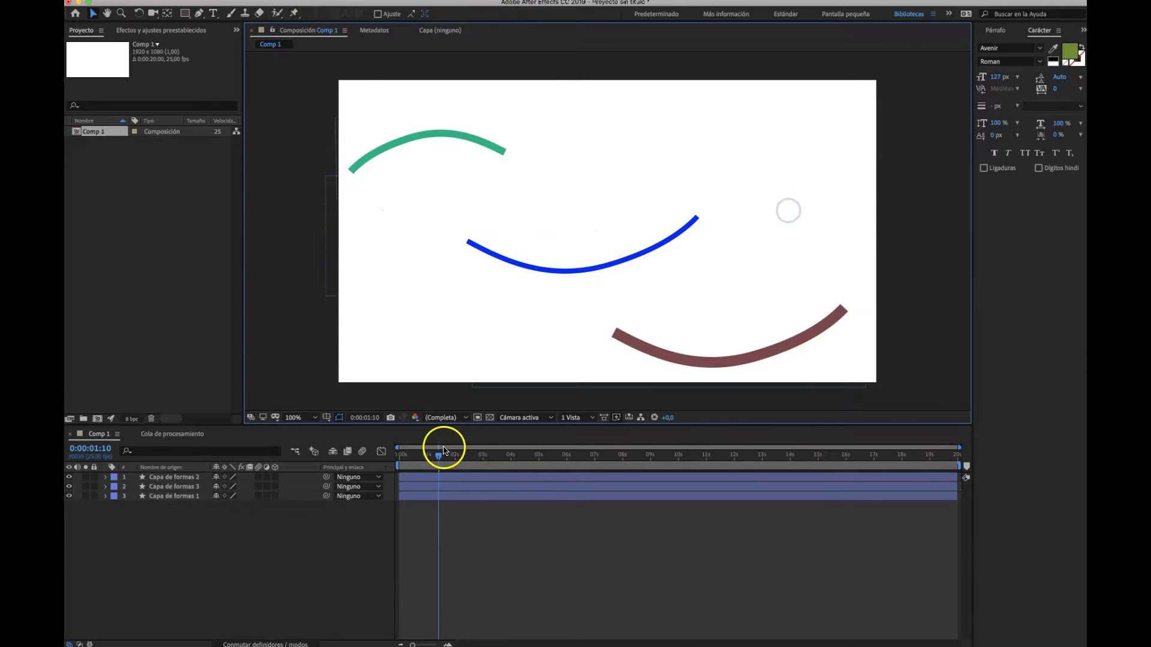
{"action": "left_click", "coordinate": [396, 461]}
{"action": "key", "text": "space"}
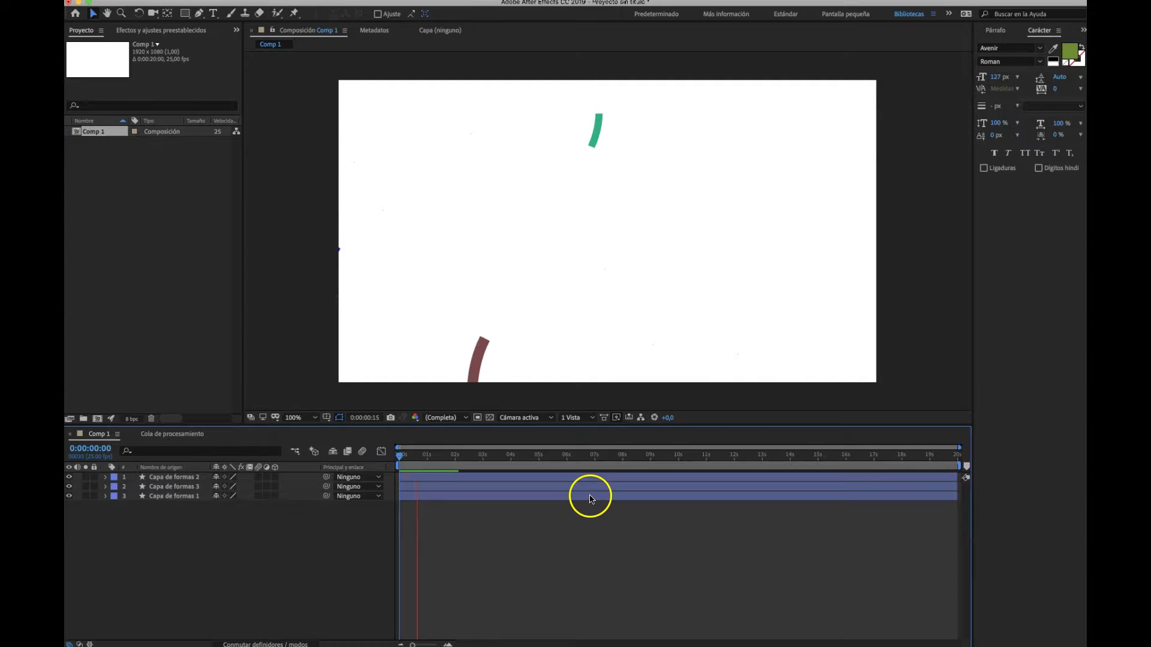
{"action": "key", "text": "space"}
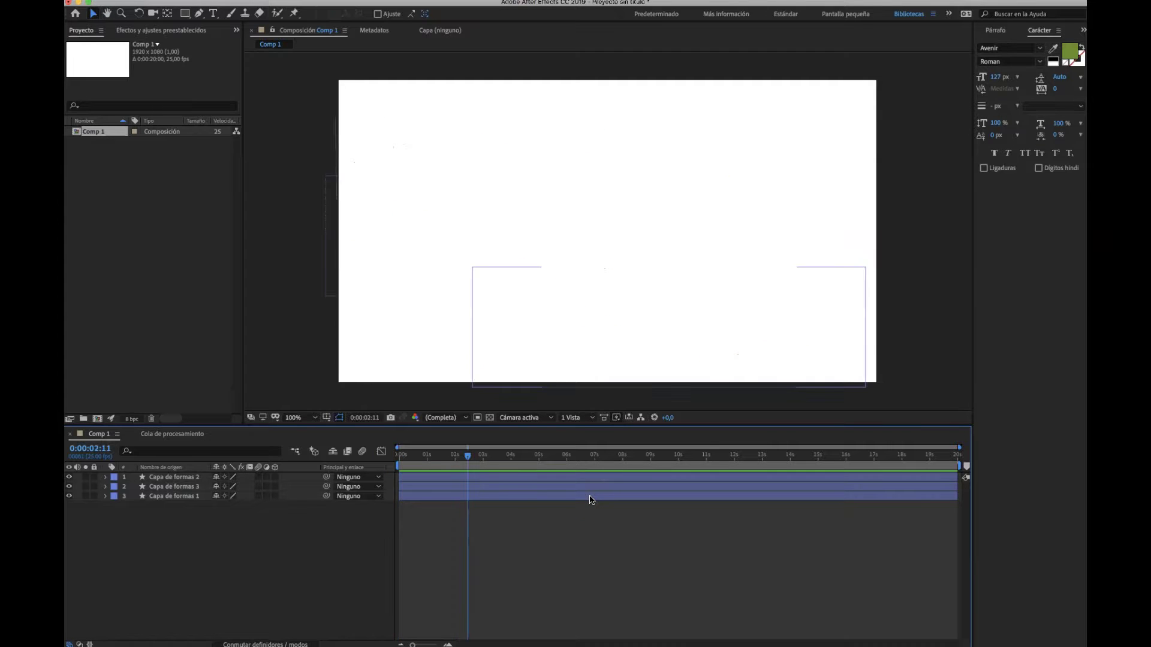
{"action": "key", "text": "space"}
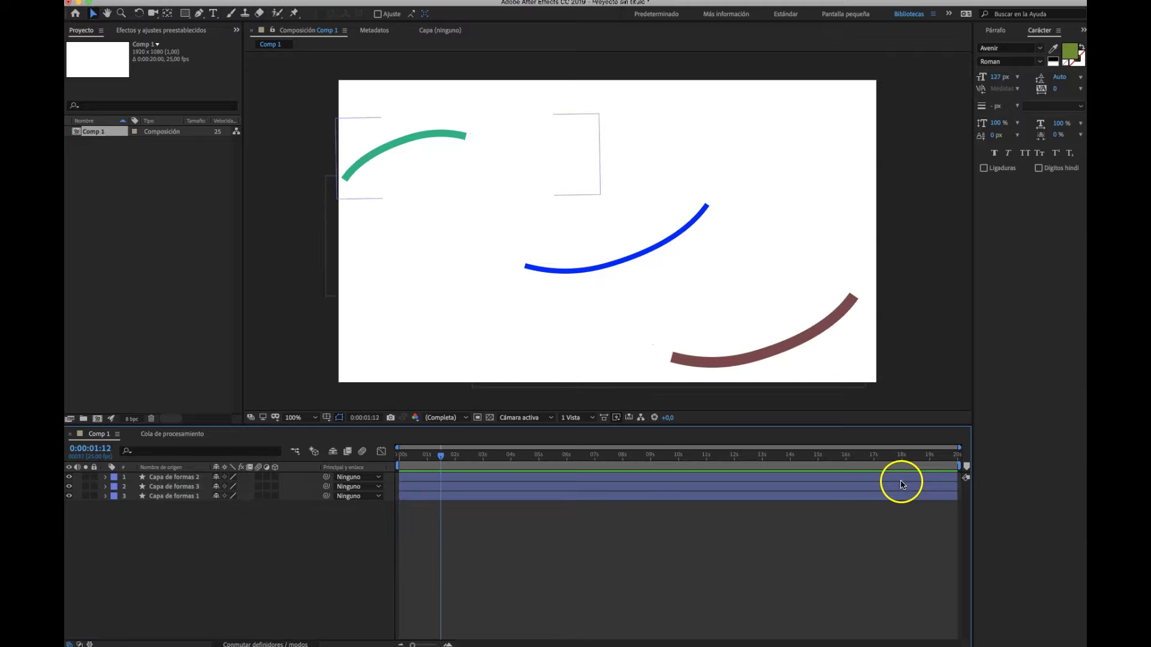
Duplicate all three line layers together and activate the Rotation tool
{"action": "left_click_drag", "start_coordinate": [214, 555], "coordinate": [171, 477]}
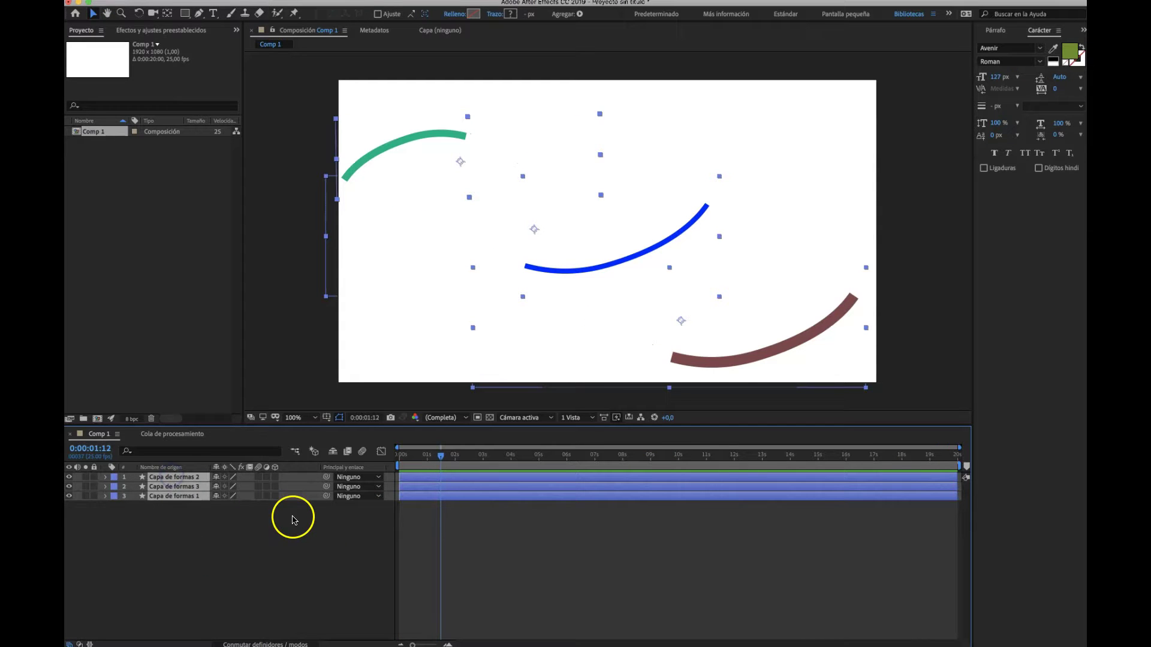
{"action": "key", "text": "ctrl+d"}
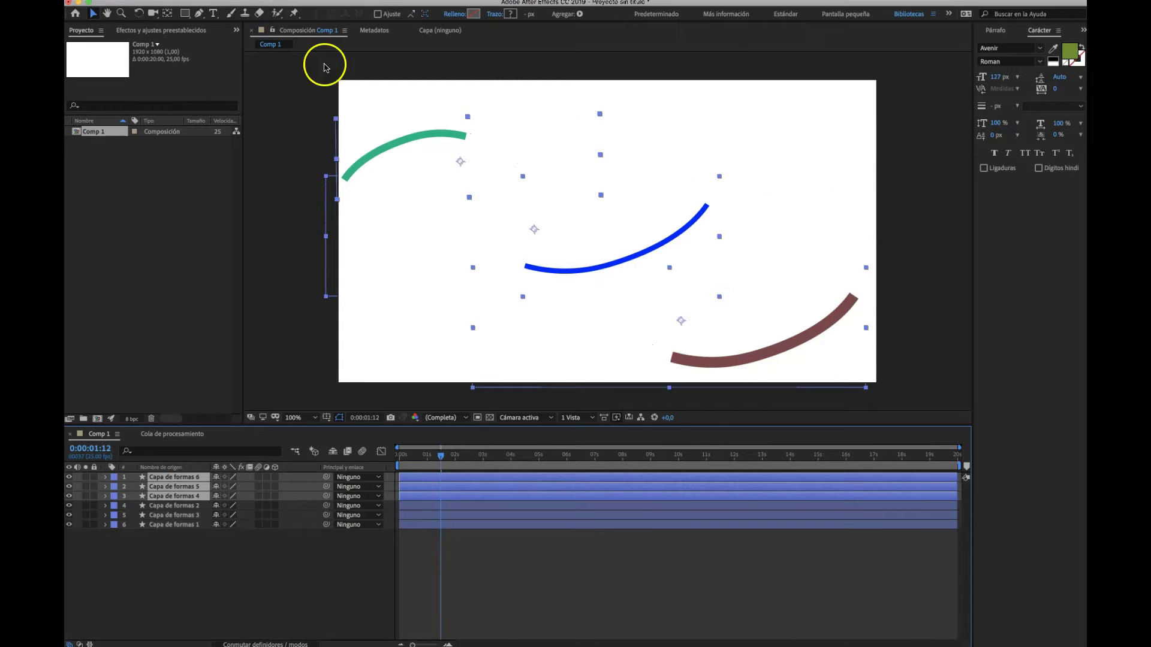
{"action": "left_click", "coordinate": [139, 12]}
{"action": "left_click", "coordinate": [712, 196]}
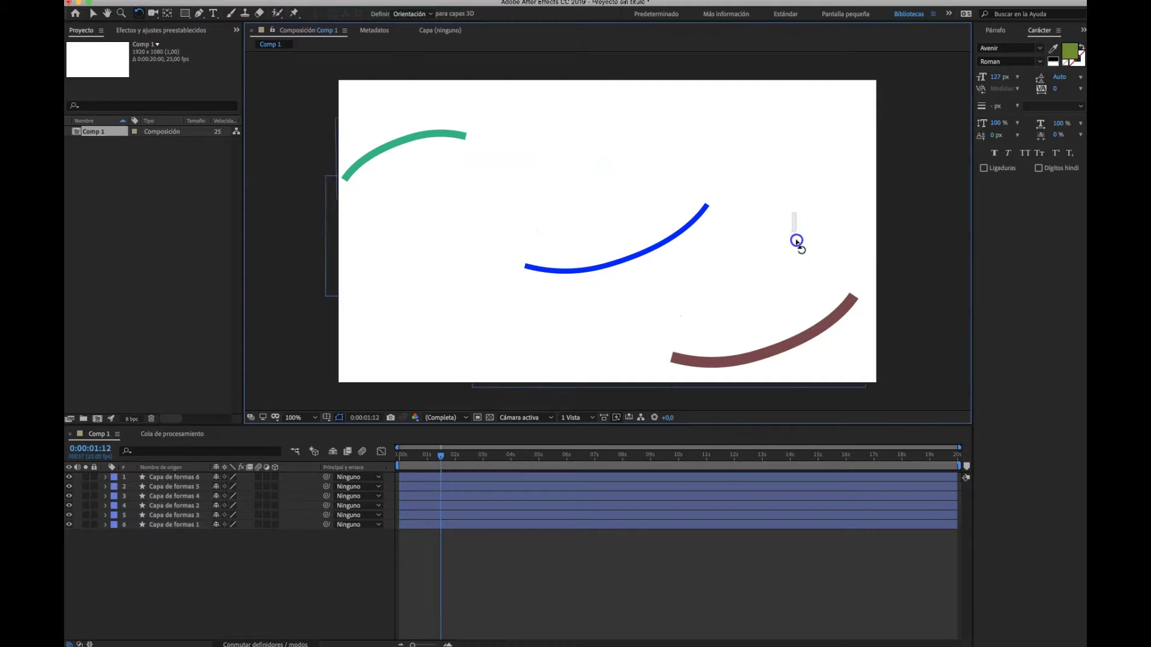
Rotate Capa de formas 6, 5, 4 and 2 together counterclockwise so they cross the unrotated blue and brown lines
{"action": "left_click", "coordinate": [420, 478]}
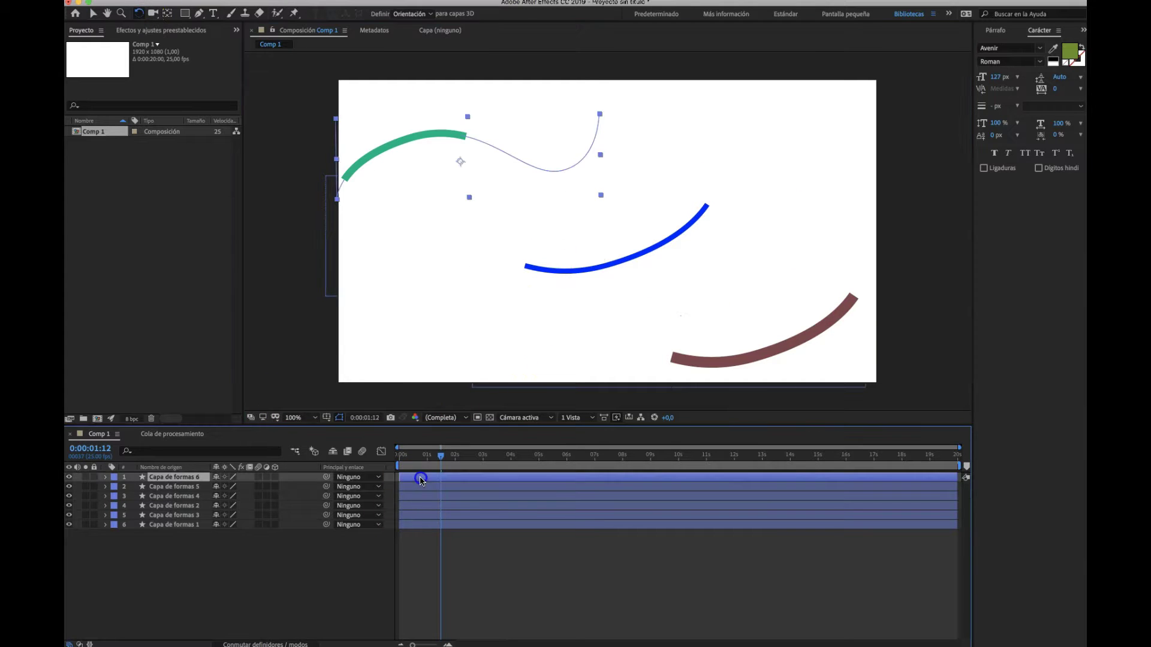
{"action": "left_click", "coordinate": [423, 506], "text": "shift"}
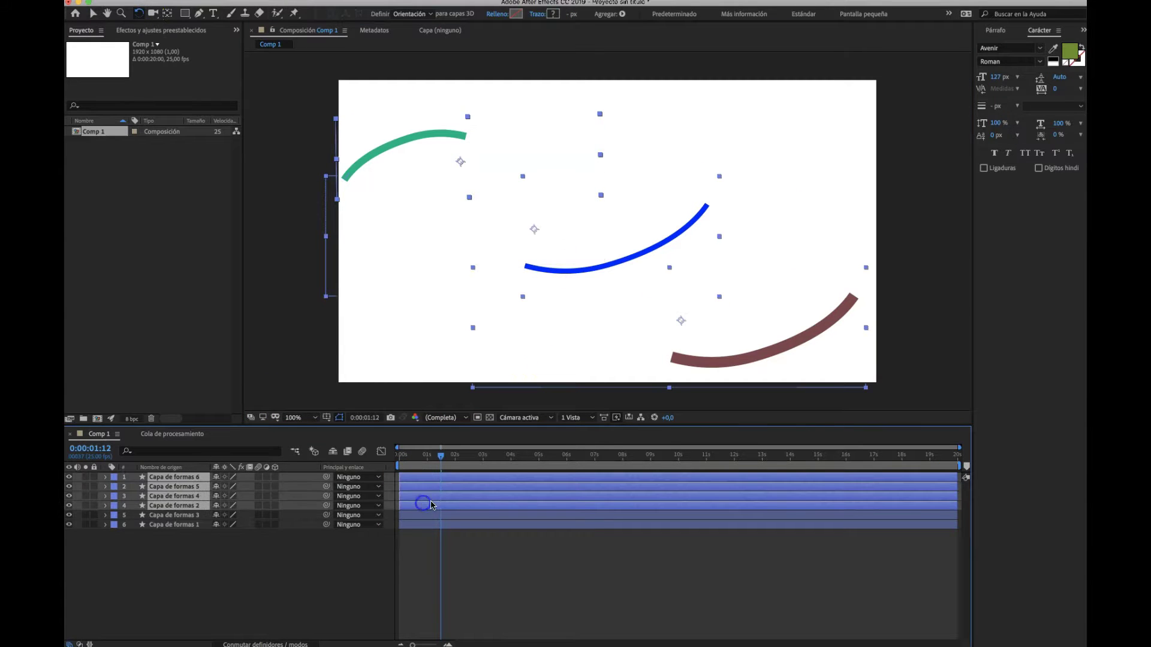
{"action": "left_click", "coordinate": [869, 293]}
{"action": "left_click", "coordinate": [559, 477]}
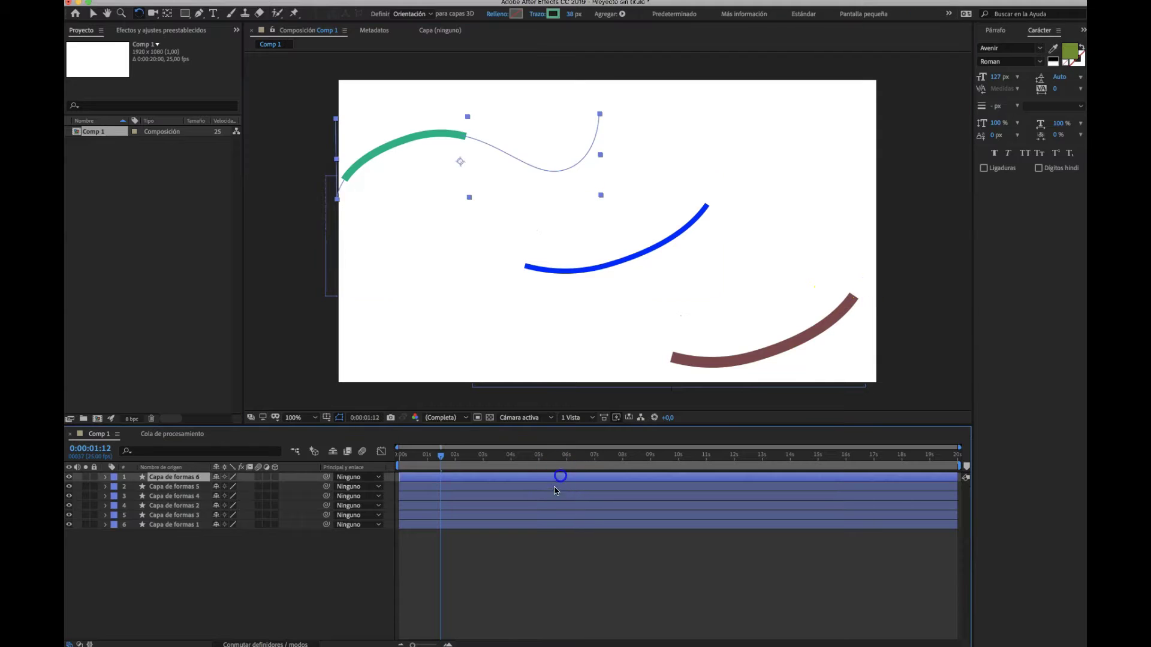
{"action": "left_click", "coordinate": [552, 504], "text": "shift"}
{"action": "left_click_drag", "start_coordinate": [773, 358], "coordinate": [674, 318]}
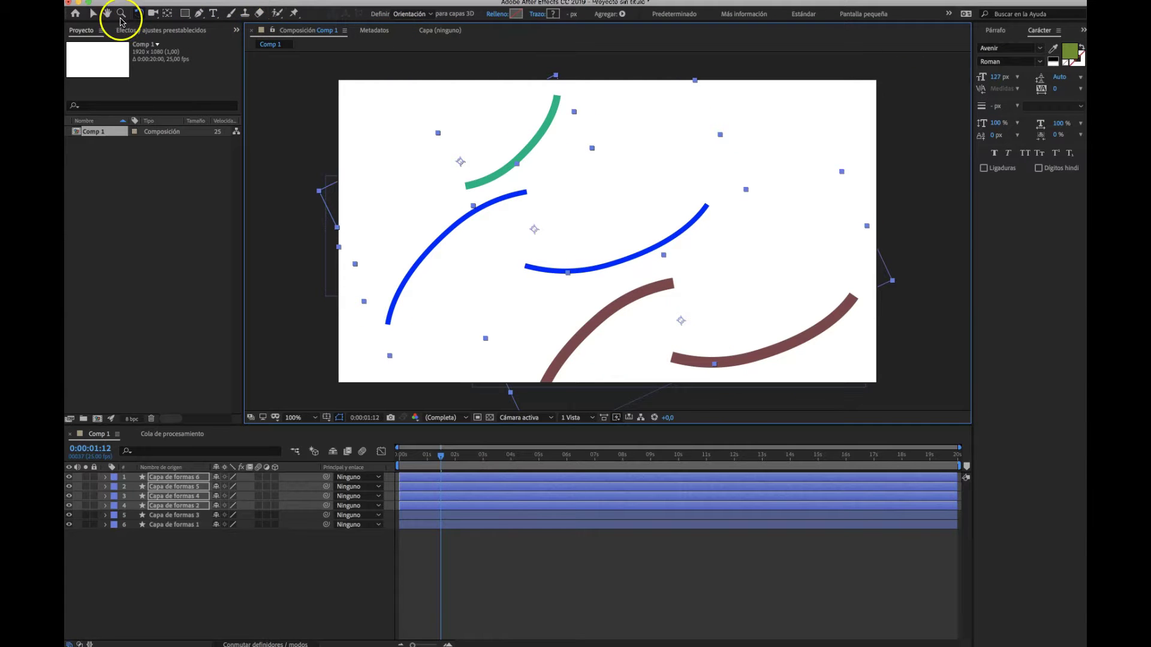
With the Selection tool, nudge the four rotated lines slightly up and right, and deselect them
{"action": "left_click", "coordinate": [93, 13]}
{"action": "mouse_move", "coordinate": [462, 202]}
{"action": "left_mouse_down"}
{"action": "mouse_move", "coordinate": [522, 198]}
{"action": "mouse_move", "coordinate": [474, 174]}
{"action": "mouse_move", "coordinate": [479, 147]}
{"action": "mouse_move", "coordinate": [478, 205]}
{"action": "left_mouse_up"}
{"action": "left_click", "coordinate": [367, 342]}
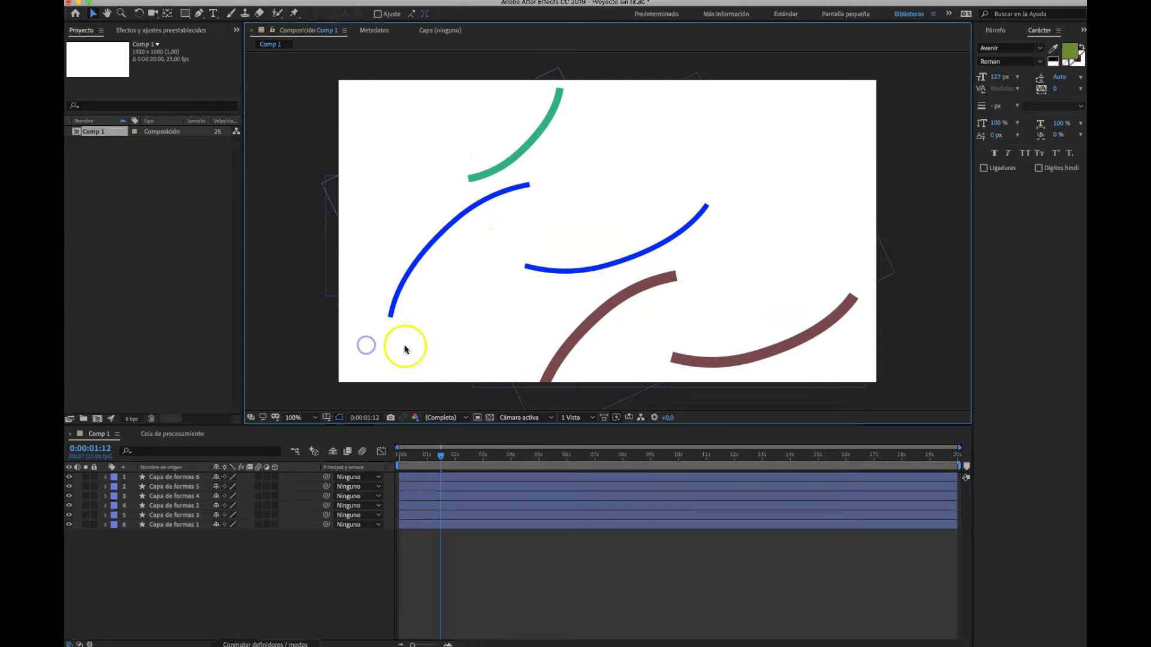
Replay the six-layer line animation several times from 0:00:00:00 to review the arrangement
{"action": "left_click_drag", "start_coordinate": [441, 456], "coordinate": [391, 459]}
{"action": "key", "text": "space"}
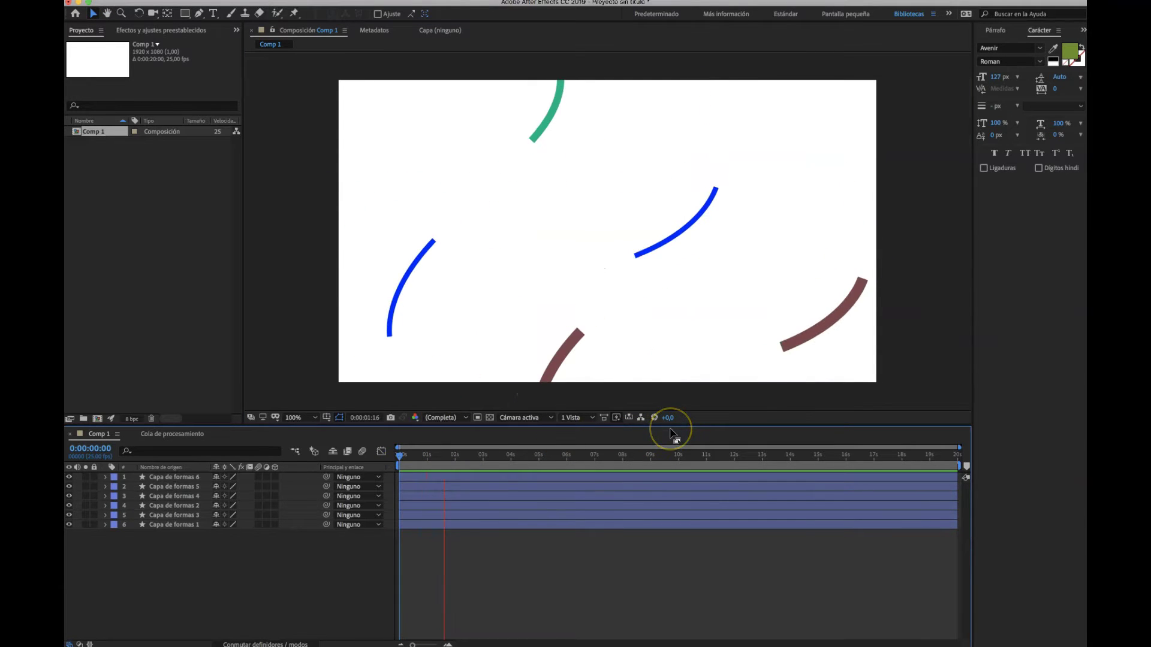
{"action": "left_click_drag", "start_coordinate": [468, 459], "coordinate": [386, 461]}
{"action": "left_click", "coordinate": [418, 462]}
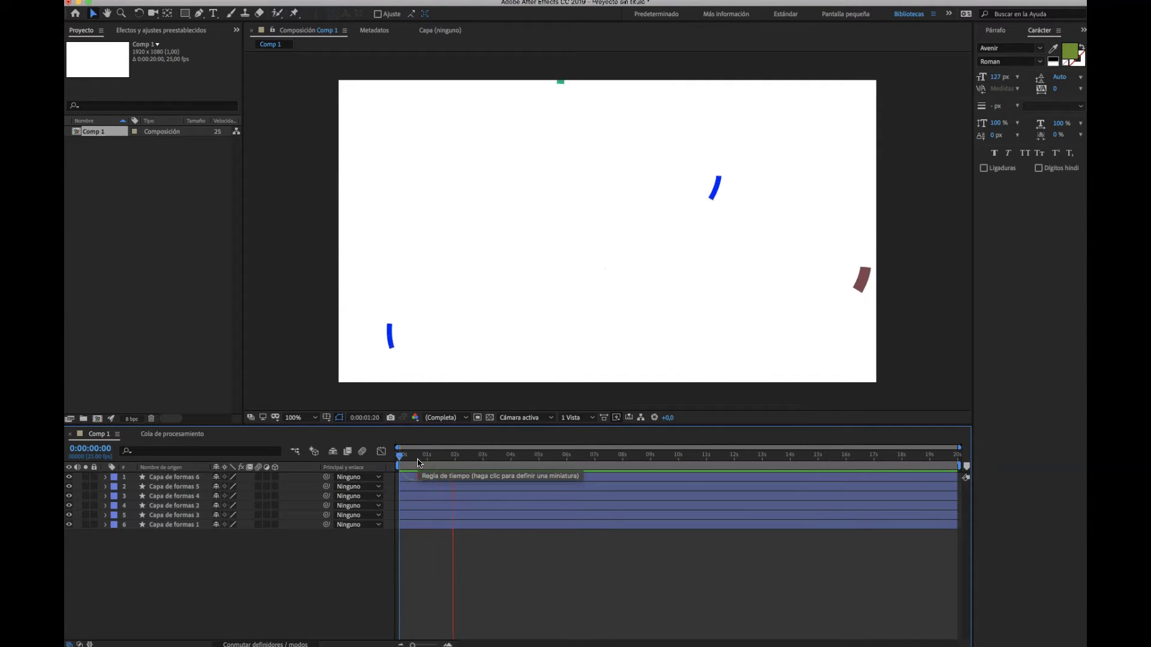
{"action": "key", "text": "space"}
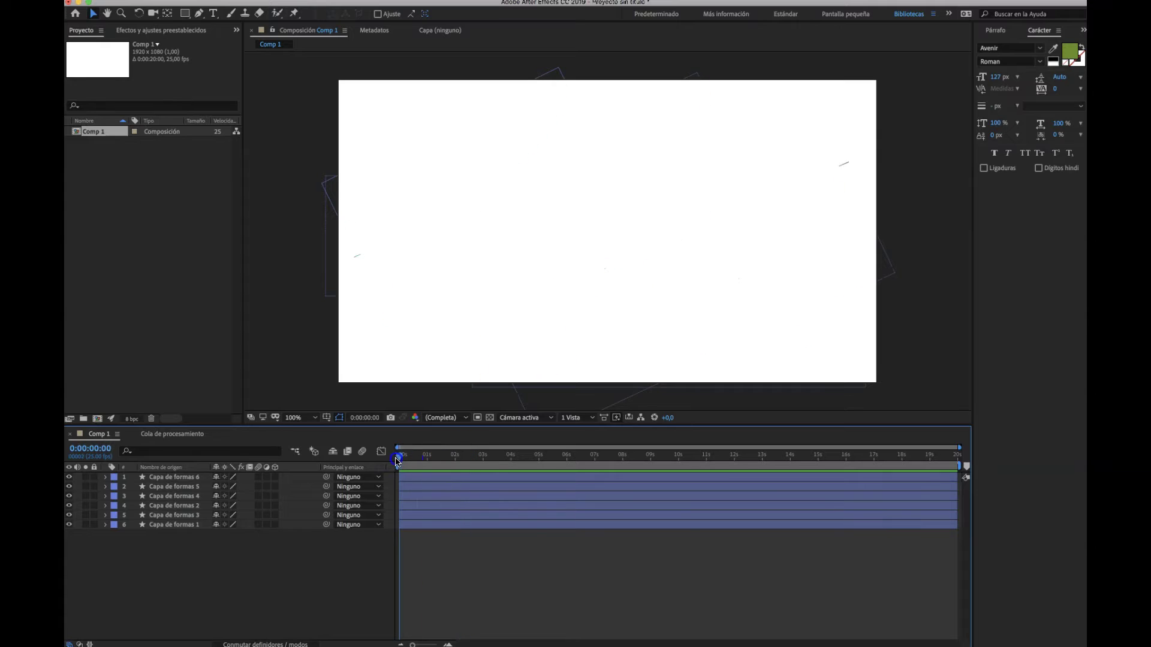
{"action": "key", "text": "space"}
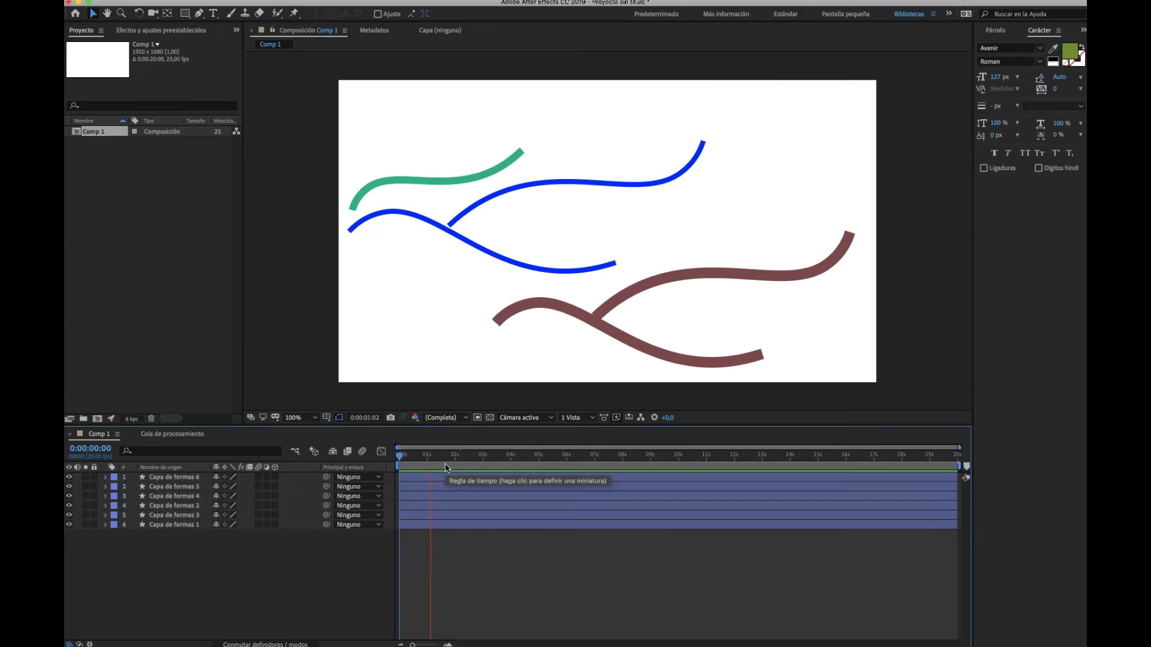
{"action": "key", "text": "space"}
{"action": "left_click_drag", "start_coordinate": [496, 460], "coordinate": [392, 463]}
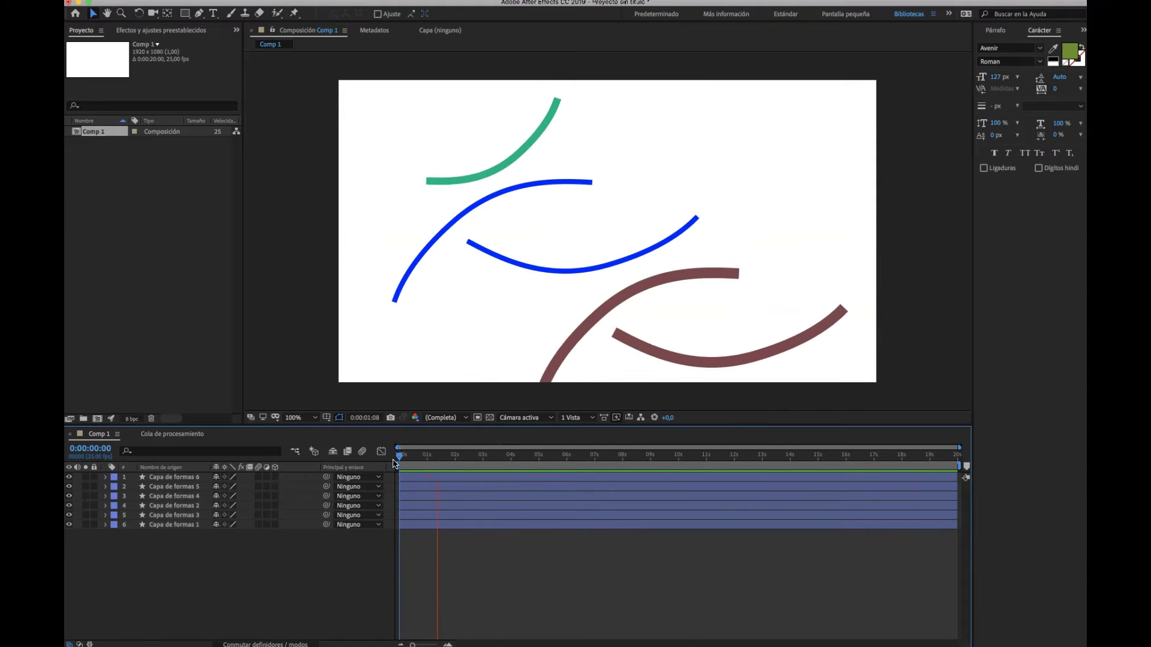
{"action": "left_click", "coordinate": [470, 481]}
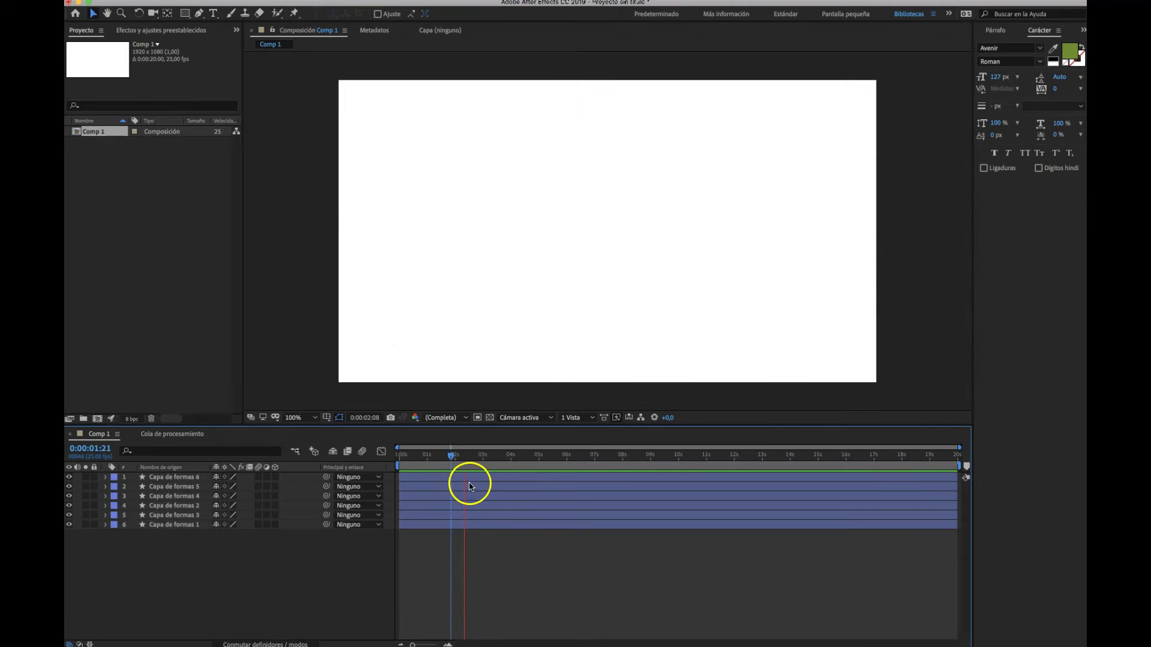
Shorten the work area of Comp 1 so that it ends just past the 2-second mark
{"action": "left_click_drag", "start_coordinate": [957, 466], "coordinate": [486, 467]}
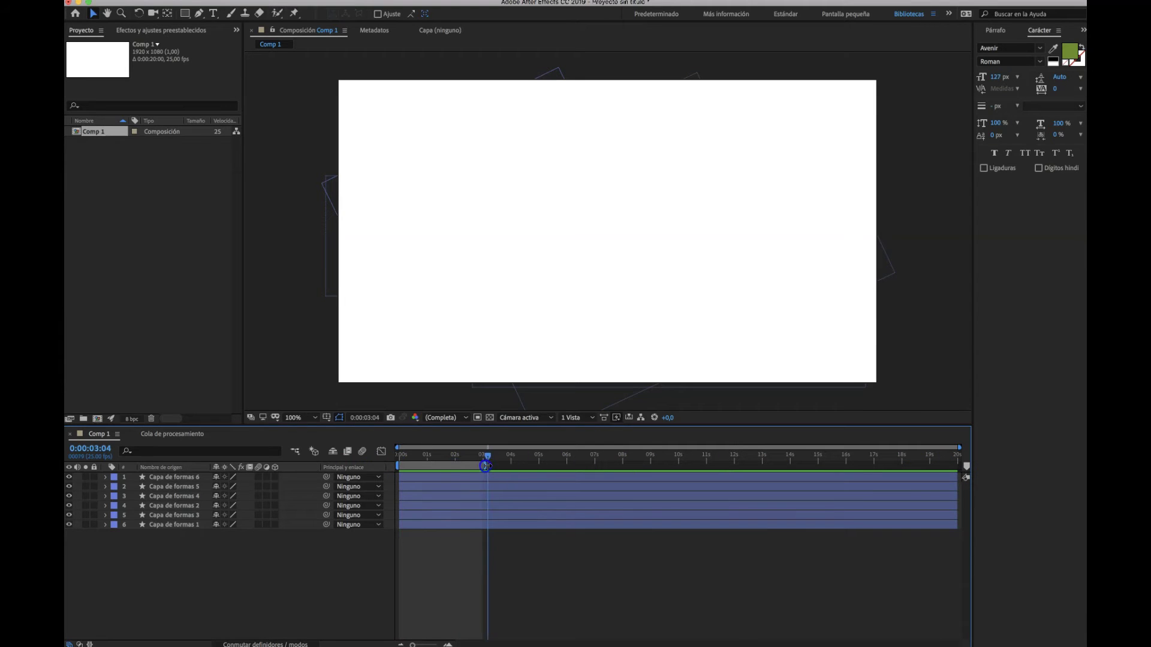
{"action": "left_click_drag", "start_coordinate": [486, 467], "coordinate": [463, 467]}
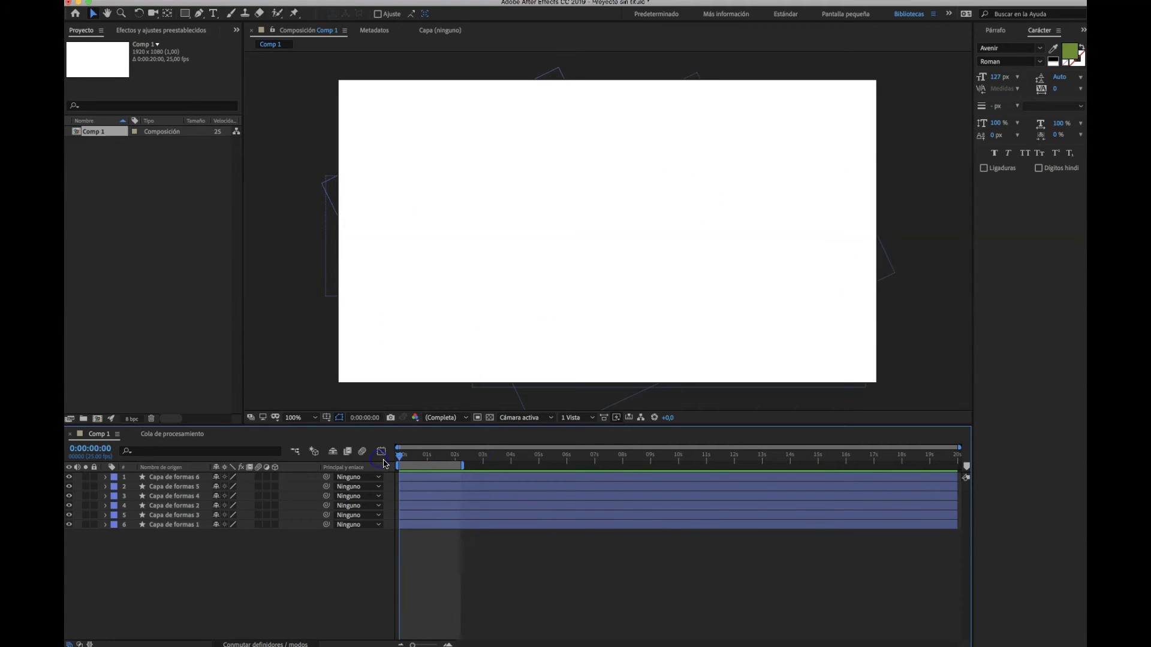